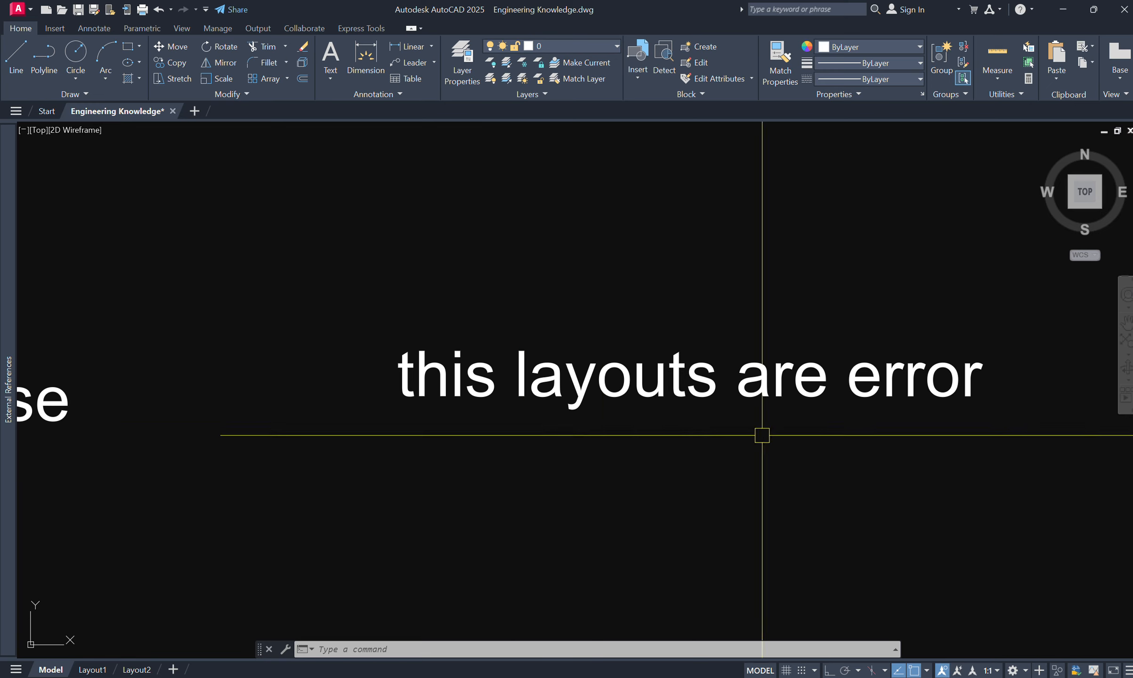
- Change the text "this layouts are error" to Sentence case with the TCASE command
scroll(607, 435, "down", 2)
mouse_move(607, 435)
middle_mouse_down()
mouse_move(599, 473)
mouse_move(612, 456)
middle_mouse_up()
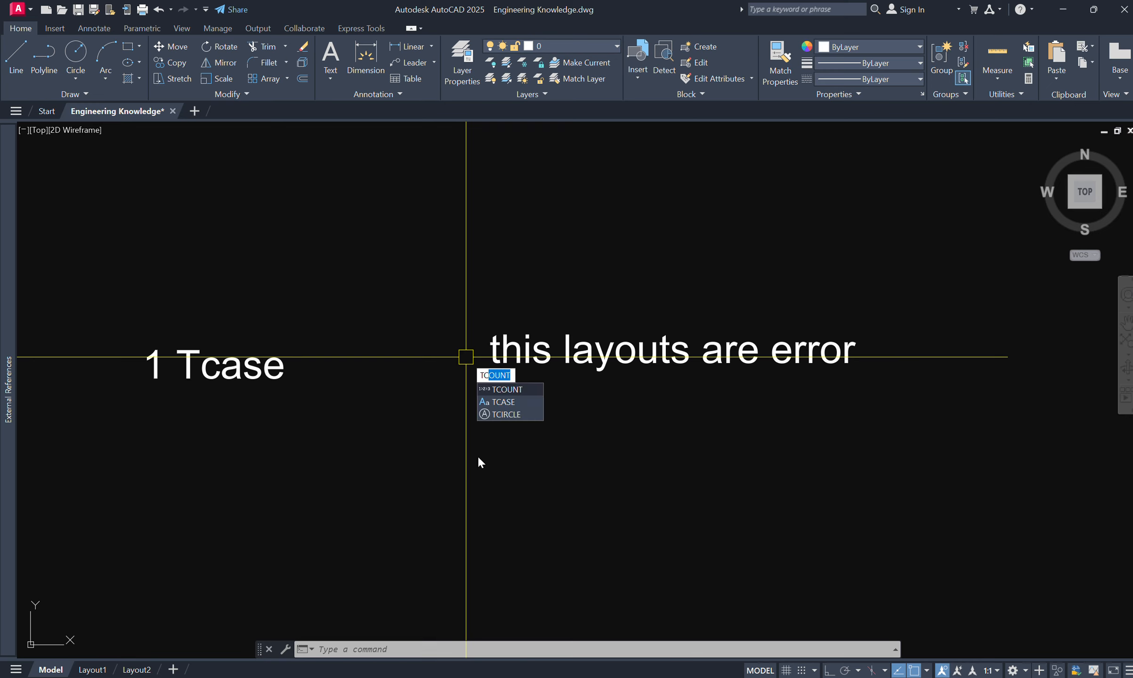
left_click(514, 402)
left_click(669, 441)
left_click(522, 320)
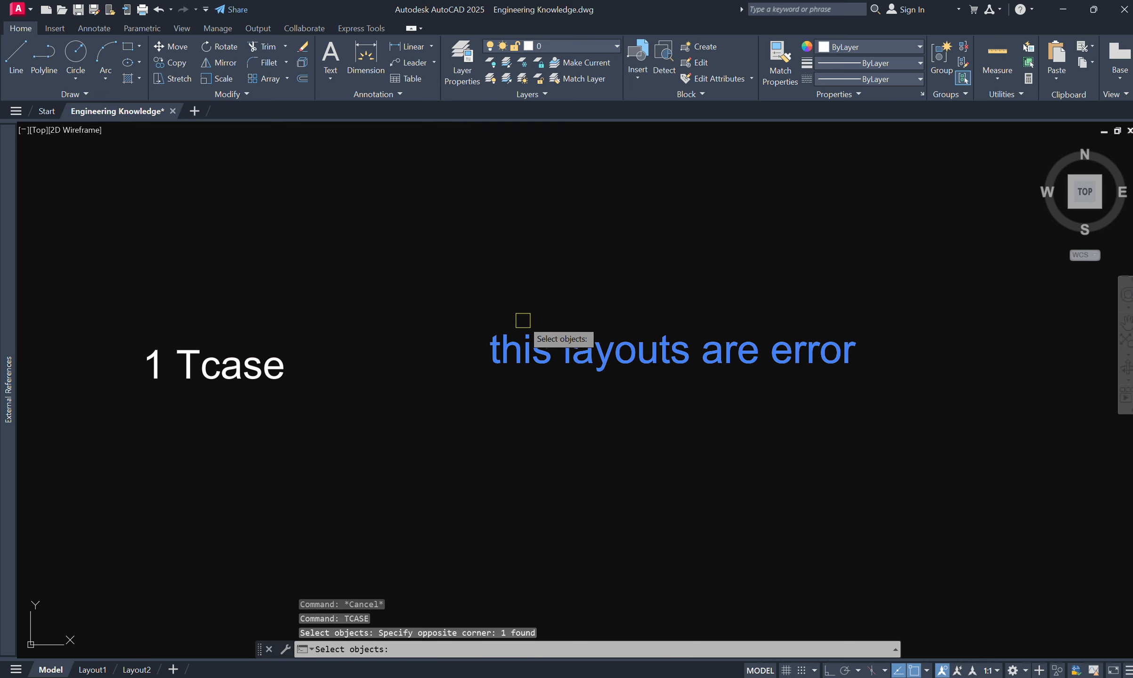
key("Return")
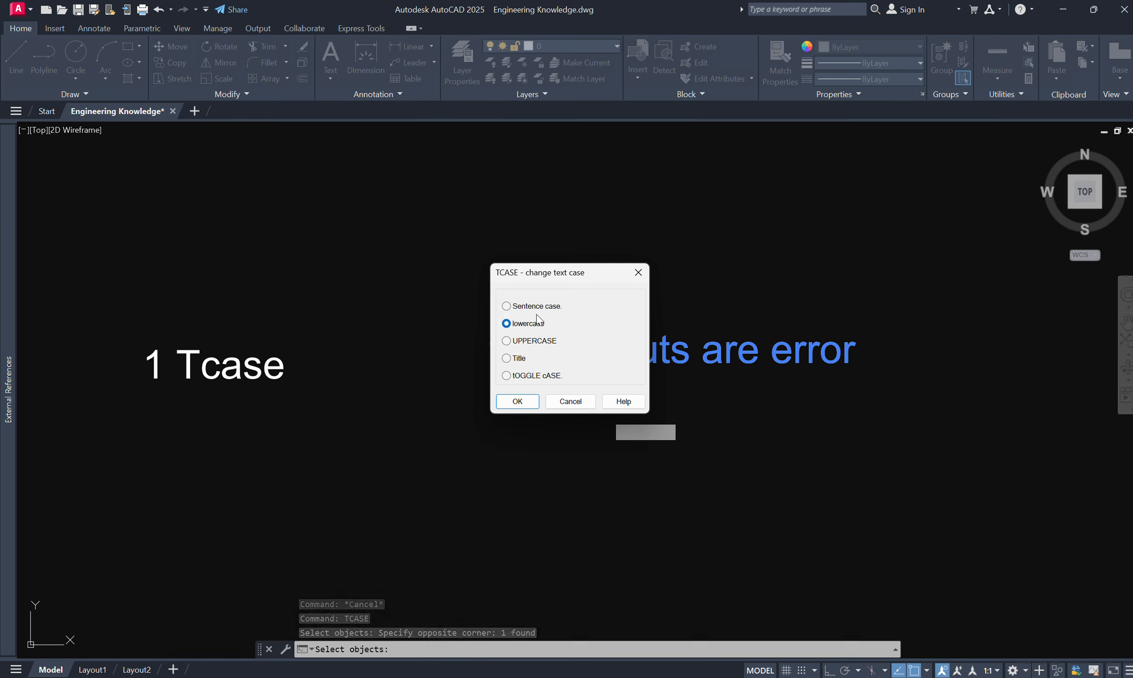
left_click_drag(580, 275, 381, 168)
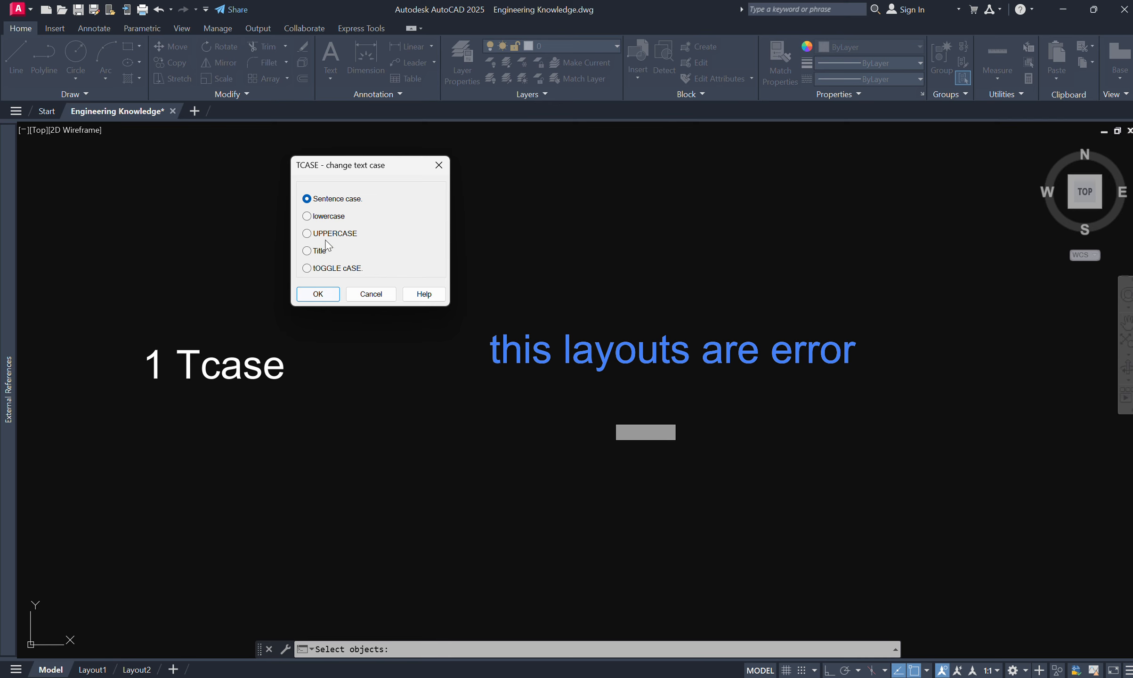
left_click(319, 293)
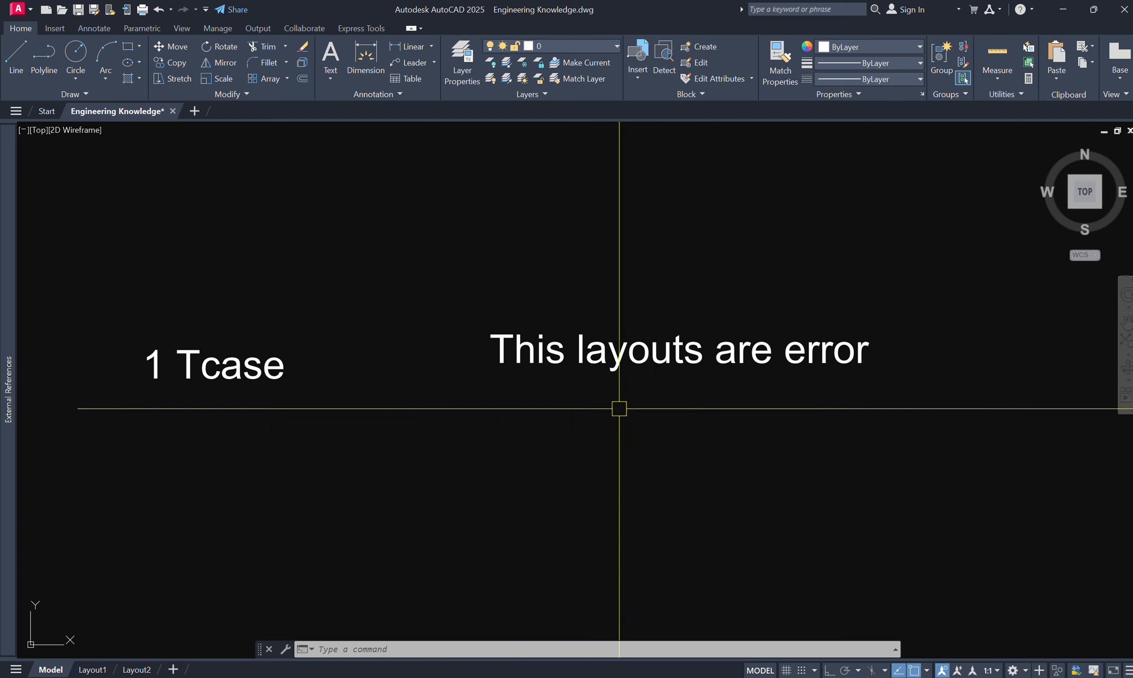
- Convert the text beside the "1 Tcase" label to lowercase with TCASE
middle_click_drag(580, 347, 516, 350)
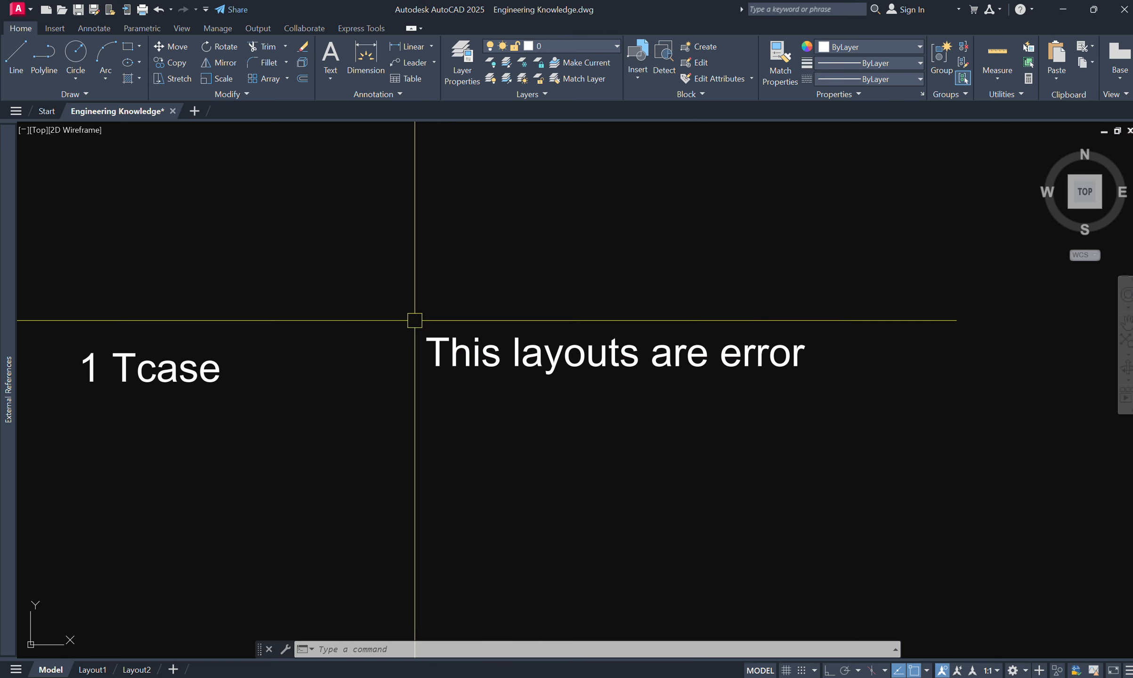
type("TC")
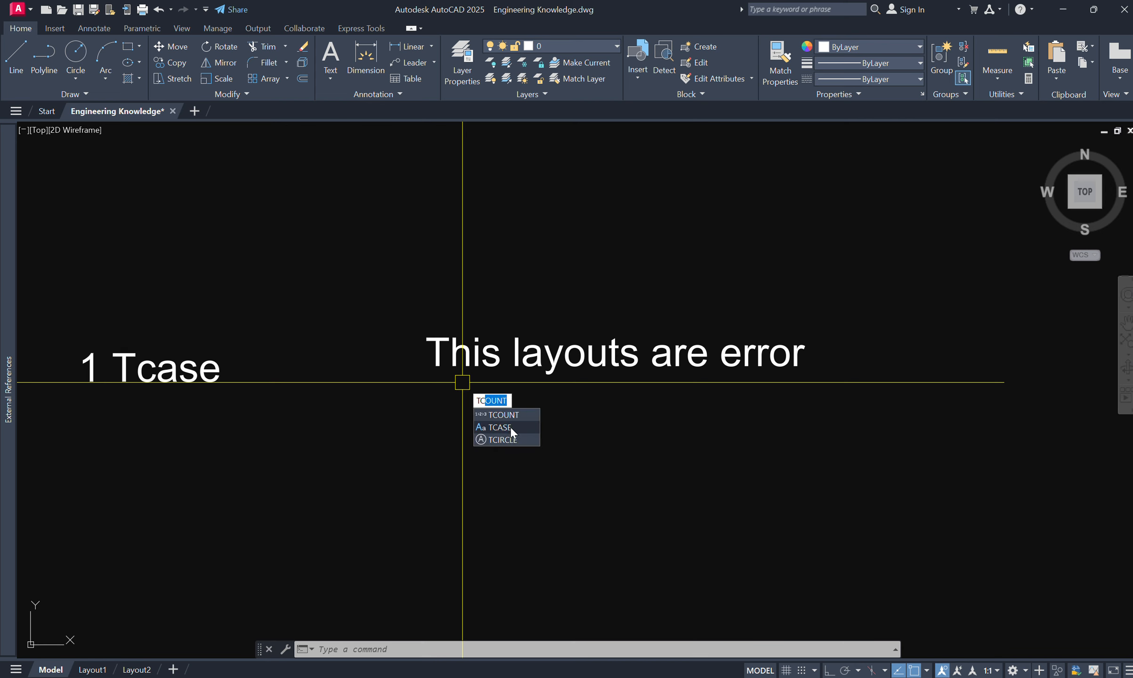
left_click(508, 427)
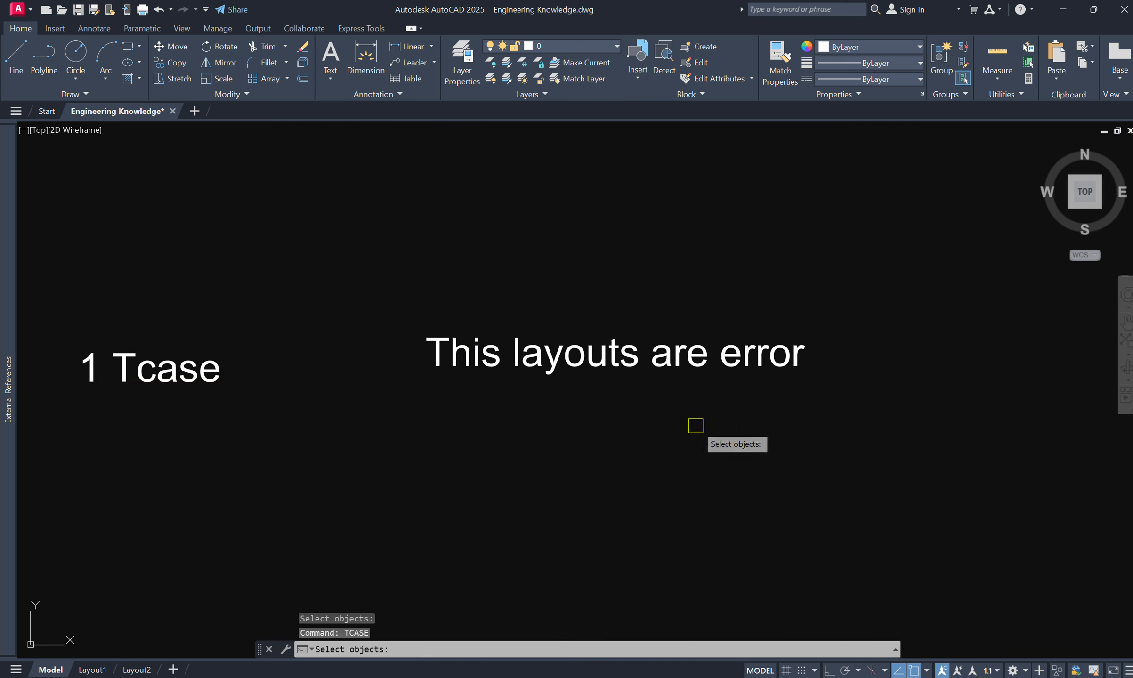
left_click(695, 425)
left_click(599, 354)
key("Return")
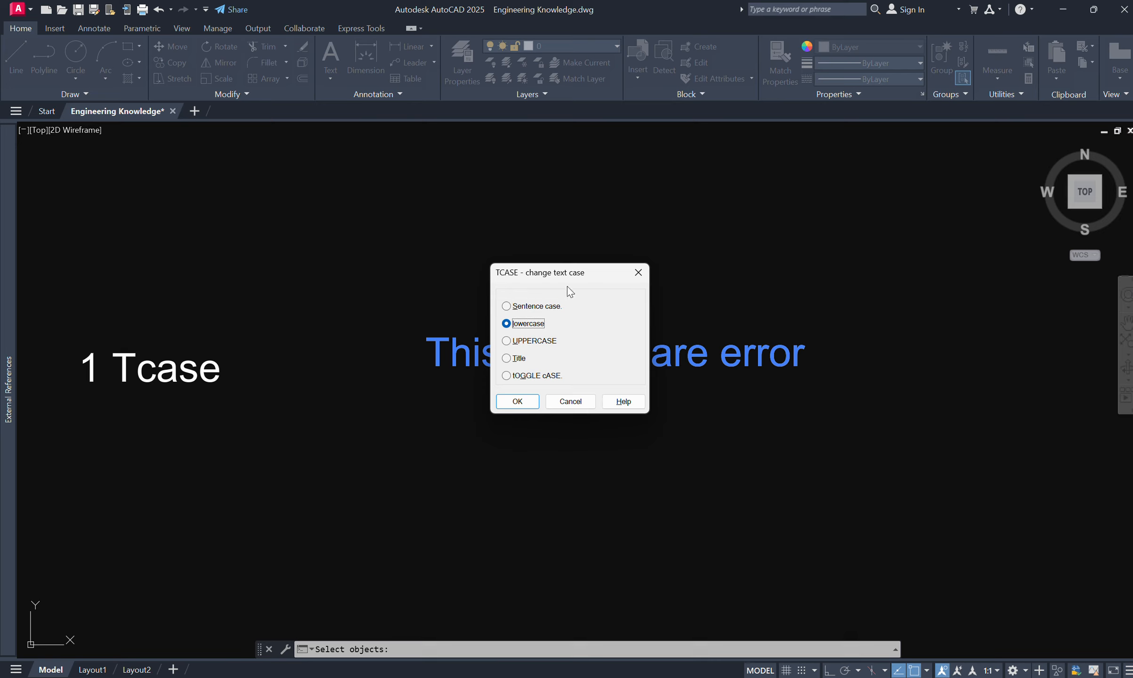
left_click_drag(569, 290, 342, 186)
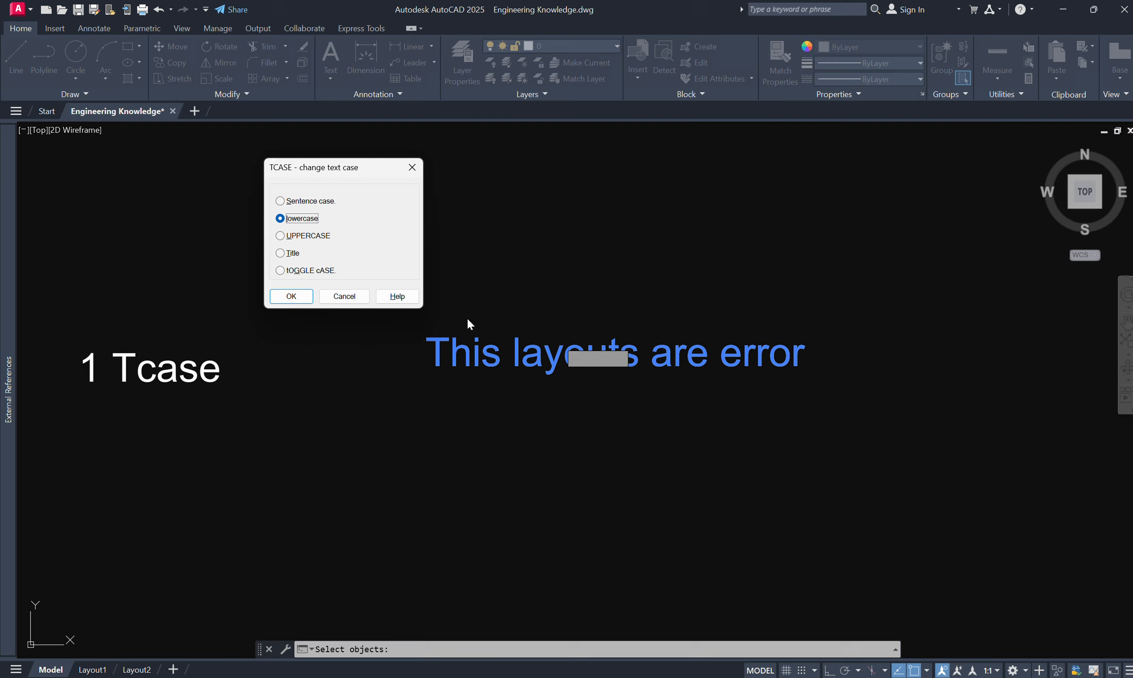
left_click(291, 296)
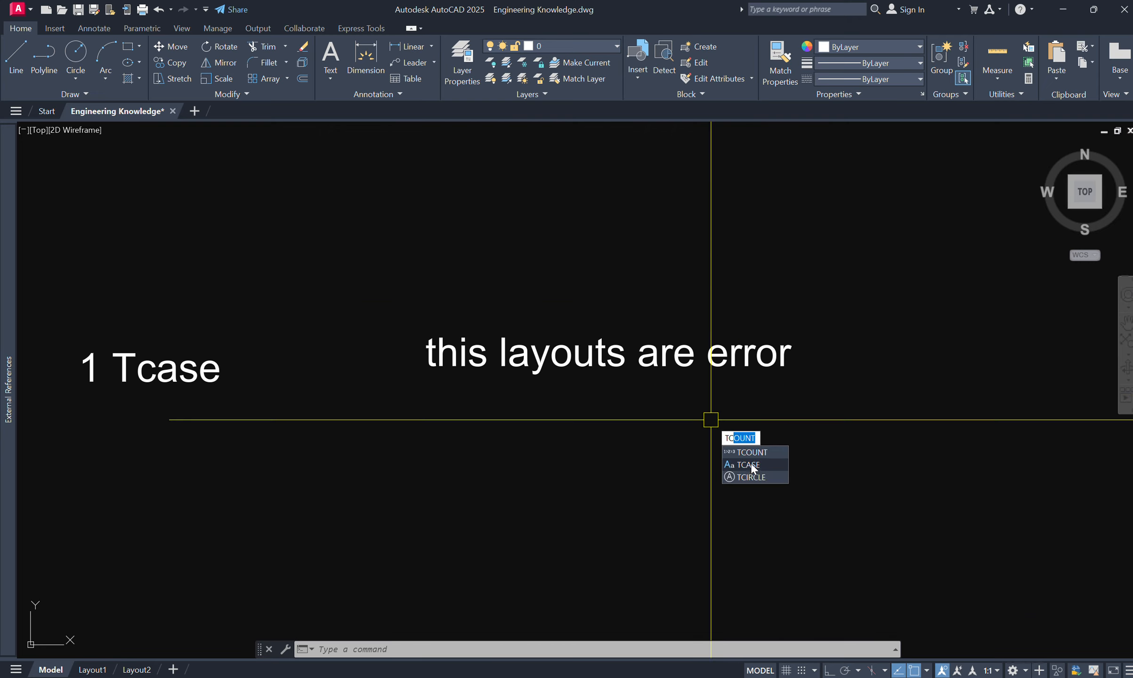
- Convert the sample sentence beside the "1 Tcase" label to UPPERCASE with TCASE
left_click(749, 466)
left_click(853, 444)
left_click(628, 301)
key("Return")
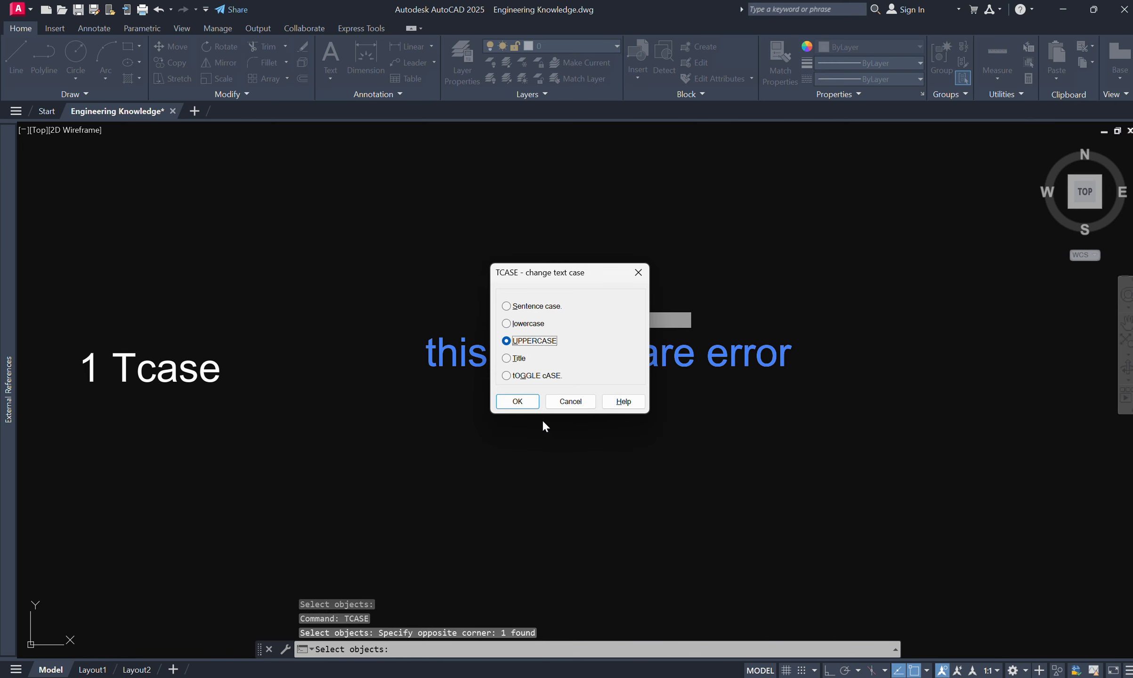
left_click_drag(613, 273, 363, 194)
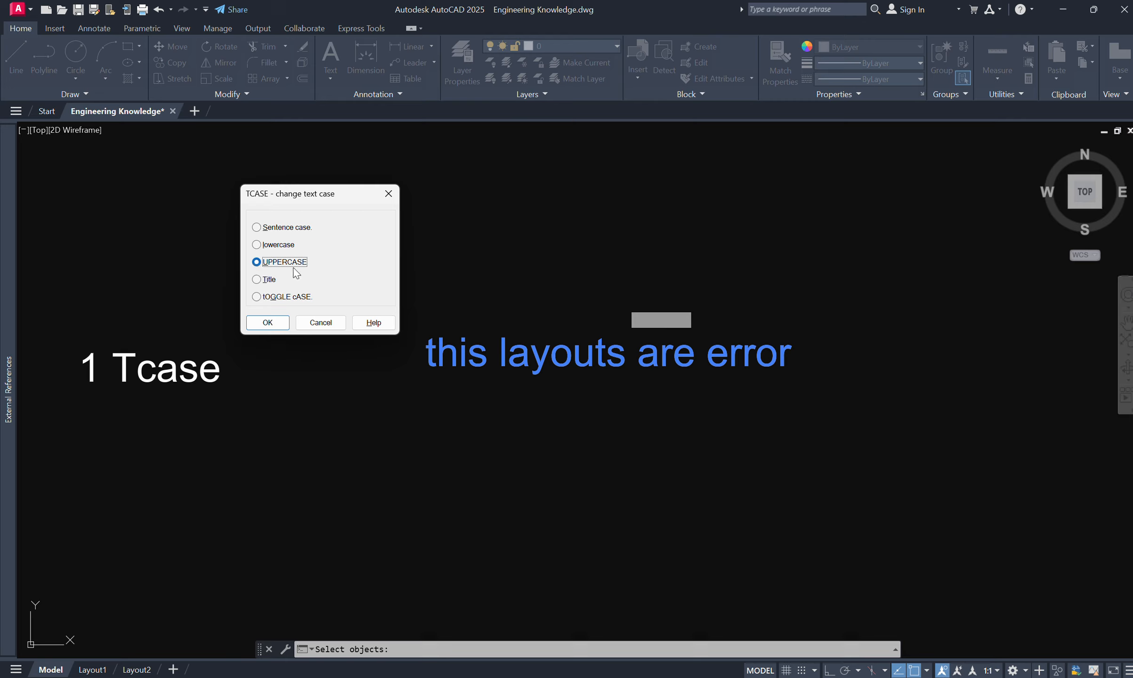
left_click(268, 322)
- Apply the Title option of TCASE to the sample sentence beside the "1 Tcase" label
middle_click_drag(695, 467, 615, 493)
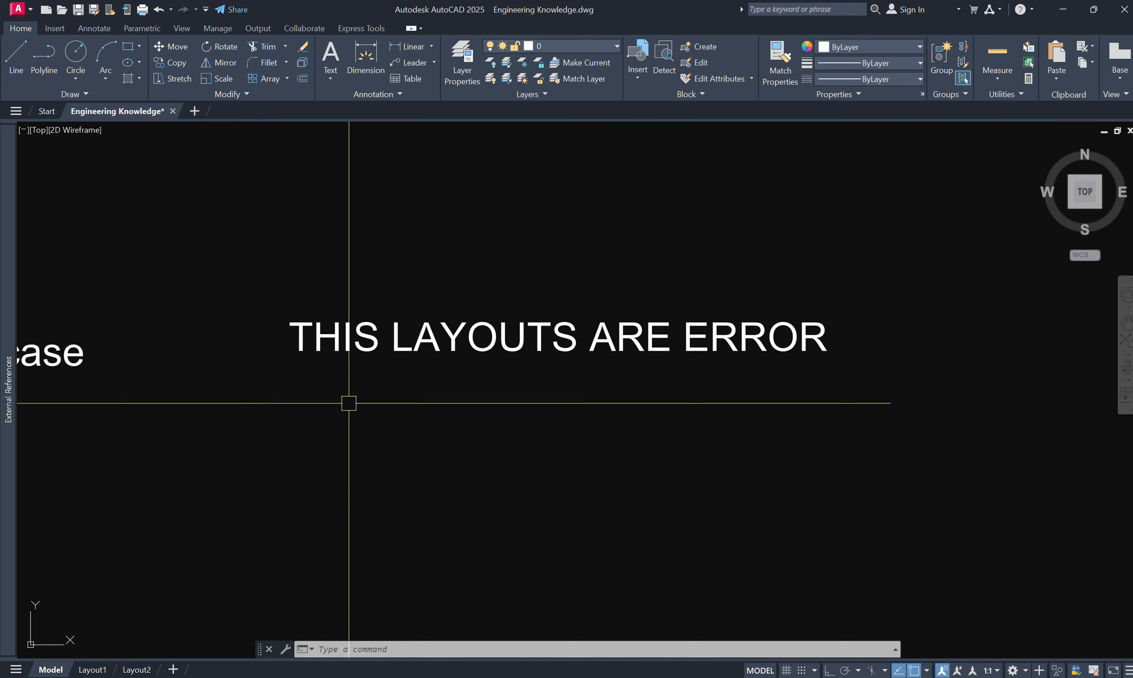
type("tc")
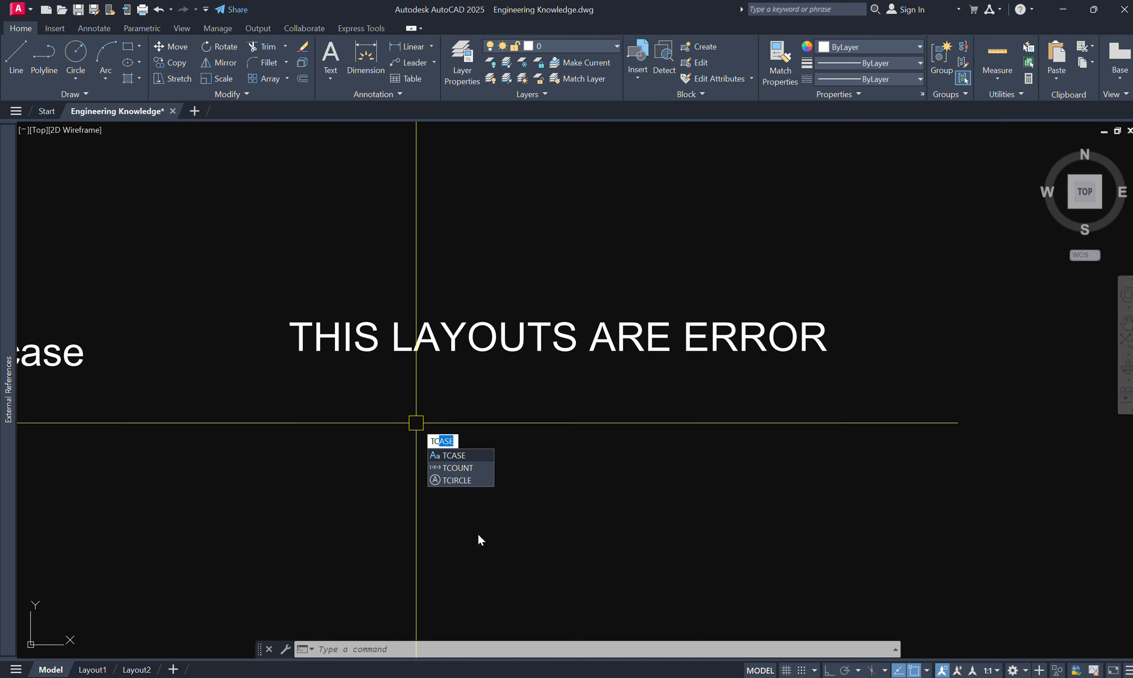
left_click(469, 458)
left_click(716, 422)
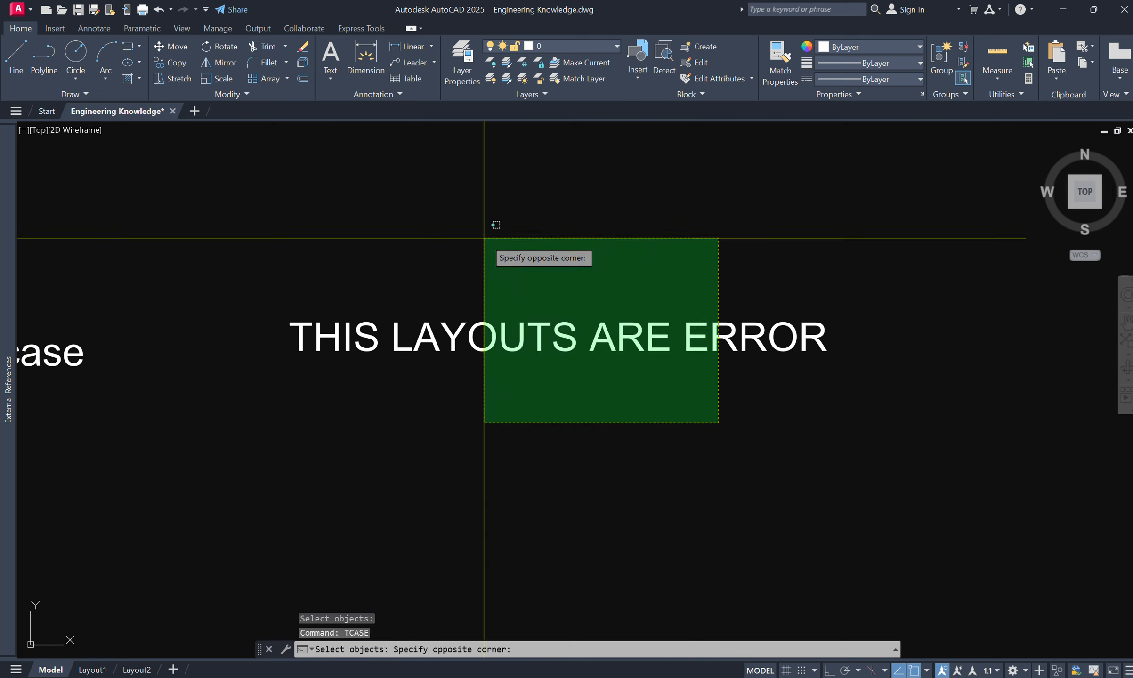
left_click(491, 225)
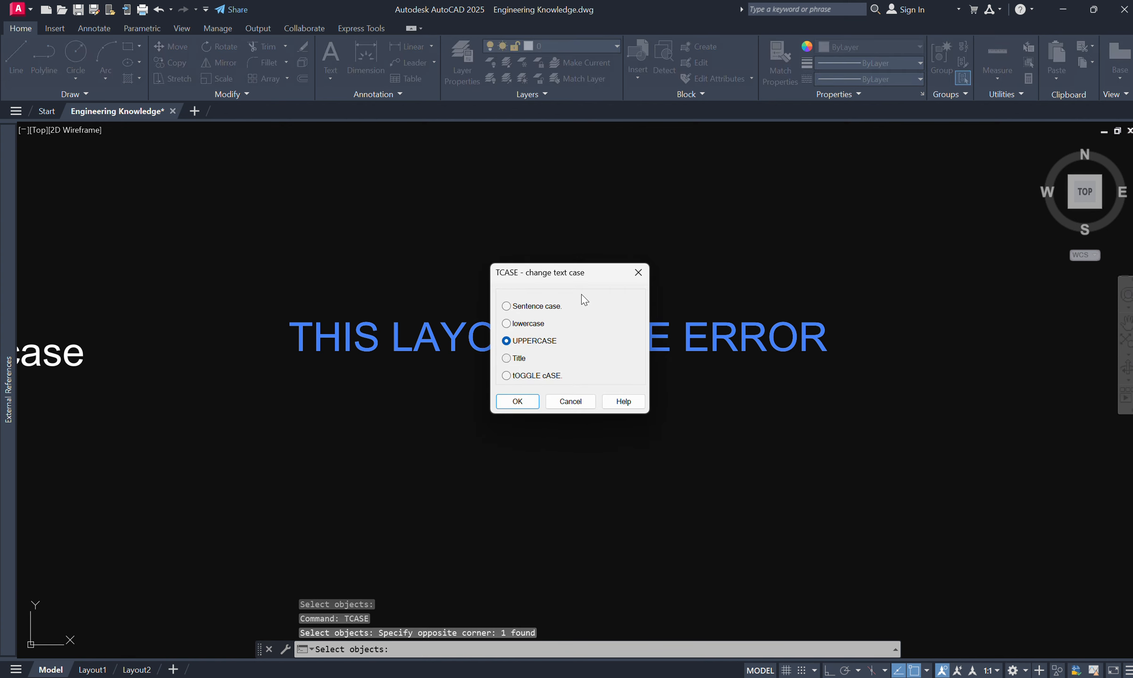
left_click_drag(589, 281, 220, 195)
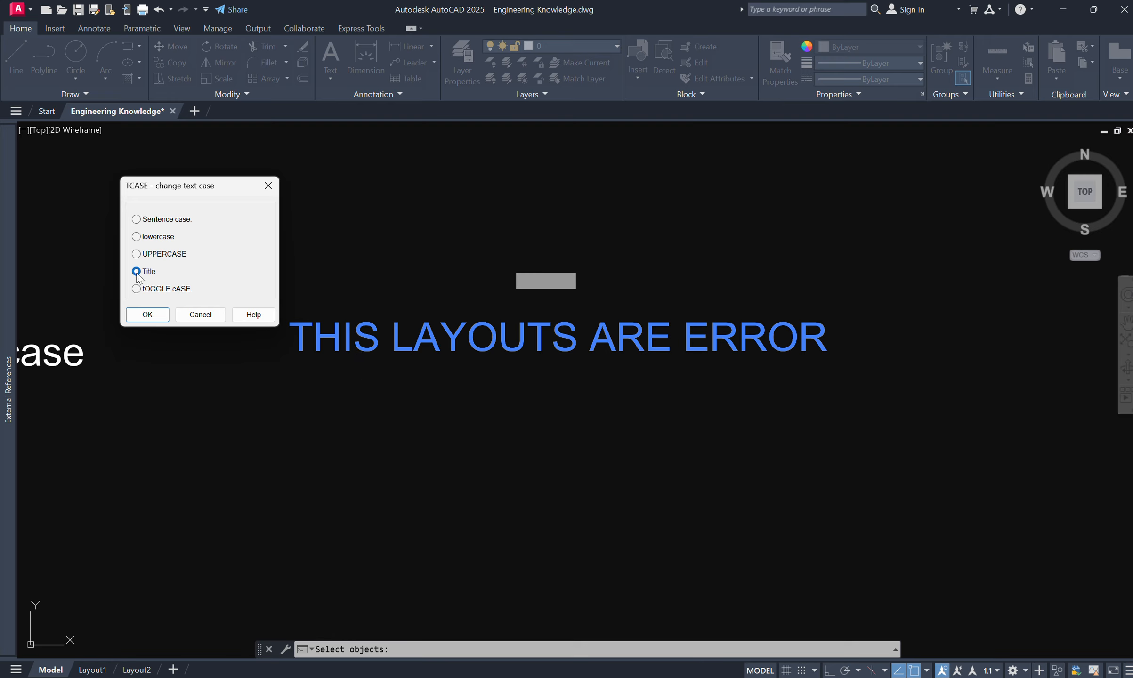
left_click(147, 315)
- Invert the letter case of the sample sentence using the tOGGLE cASE option of TCASE
middle_click_drag(408, 434, 494, 438)
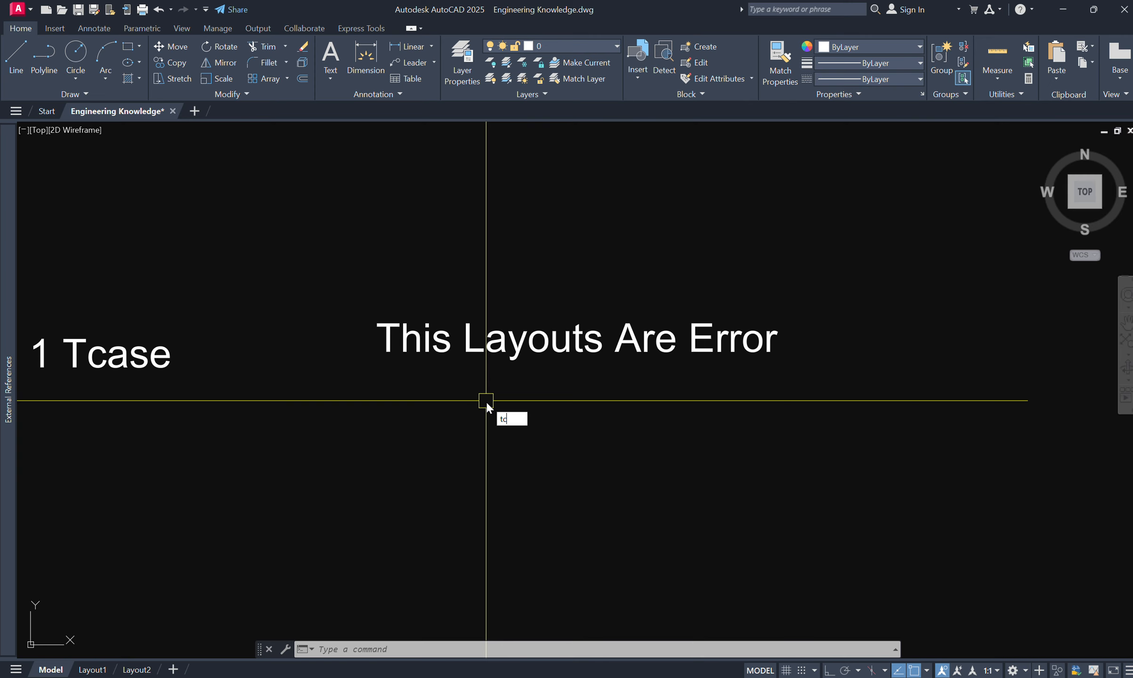
left_click(538, 450)
left_click_drag(599, 448, 450, 293)
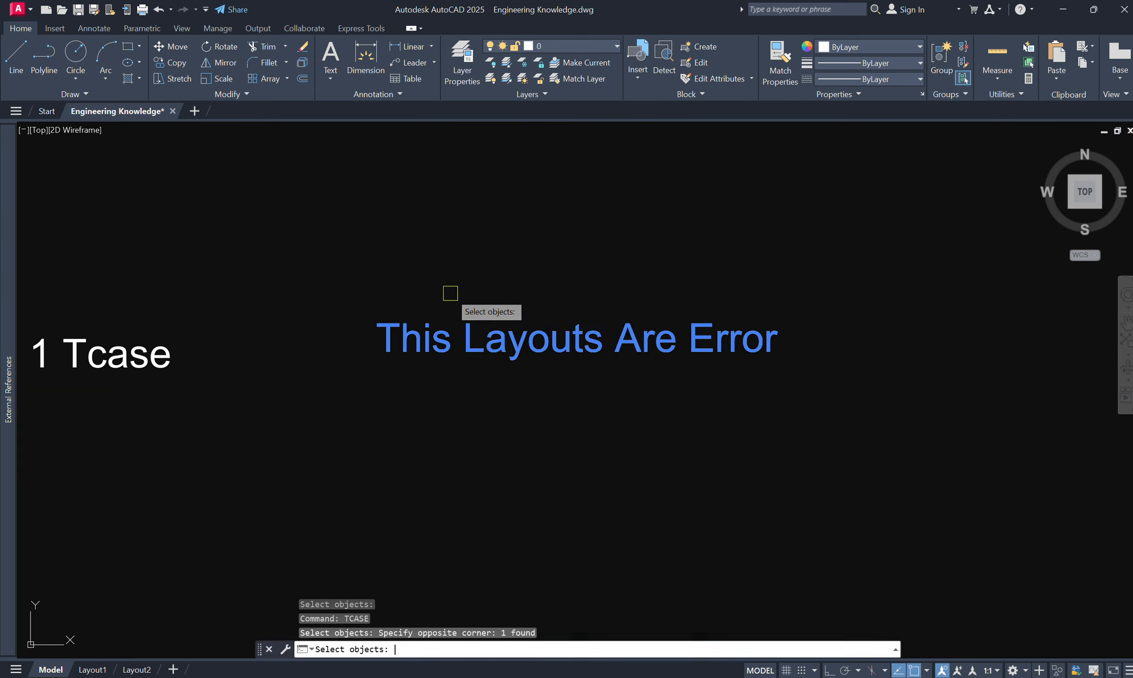
key("Return")
left_click_drag(595, 274, 315, 209)
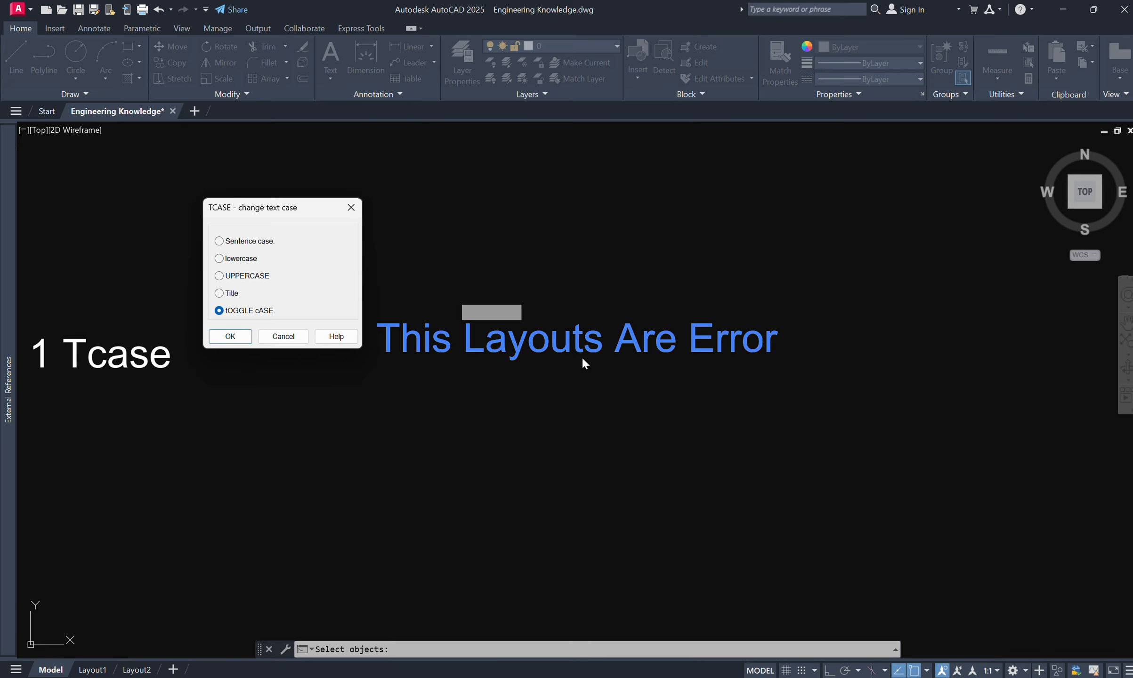
left_click(235, 339)
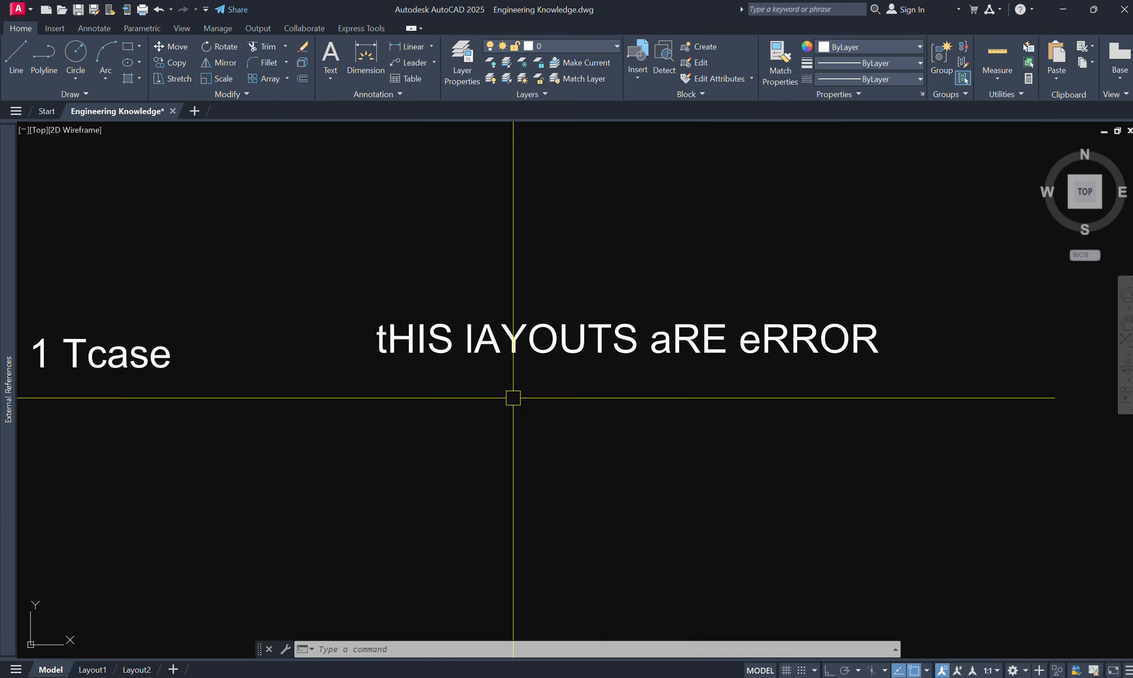
- Inspect the general and geometry properties of the tilted rectangle in the "2 Align" example
mouse_move(199, 414)
middle_mouse_down()
mouse_move(362, 435)
mouse_move(462, 412)
middle_mouse_up()
scroll(375, 385, "down", 5)
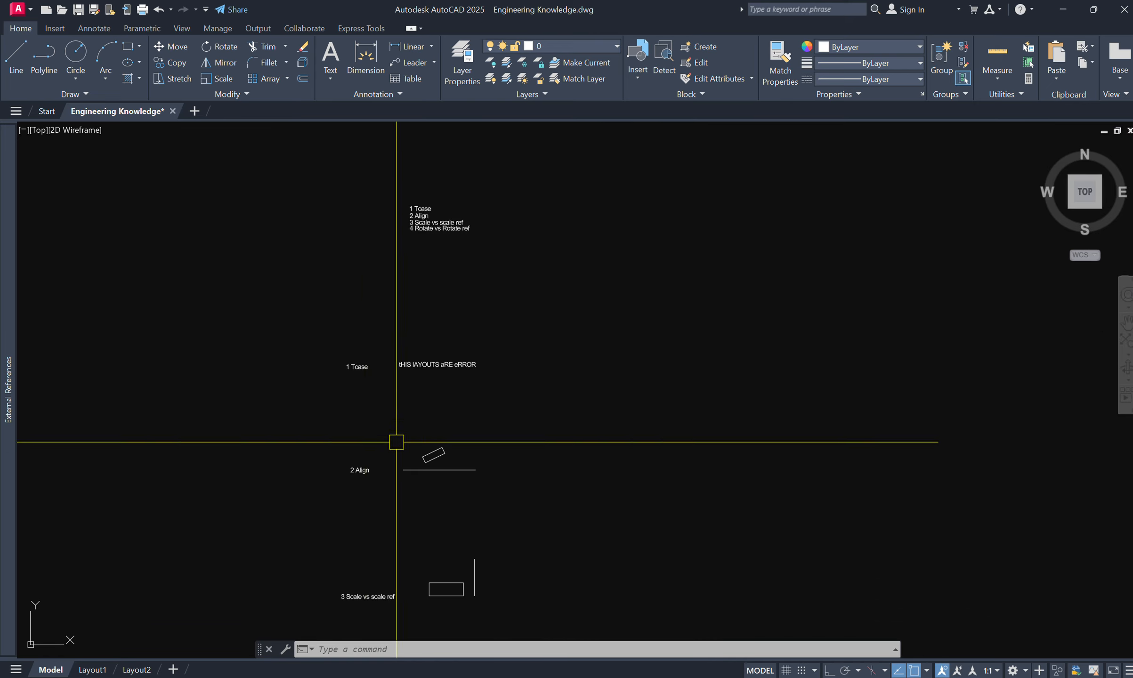
scroll(397, 511, "up", 8)
middle_click_drag(420, 427, 505, 435)
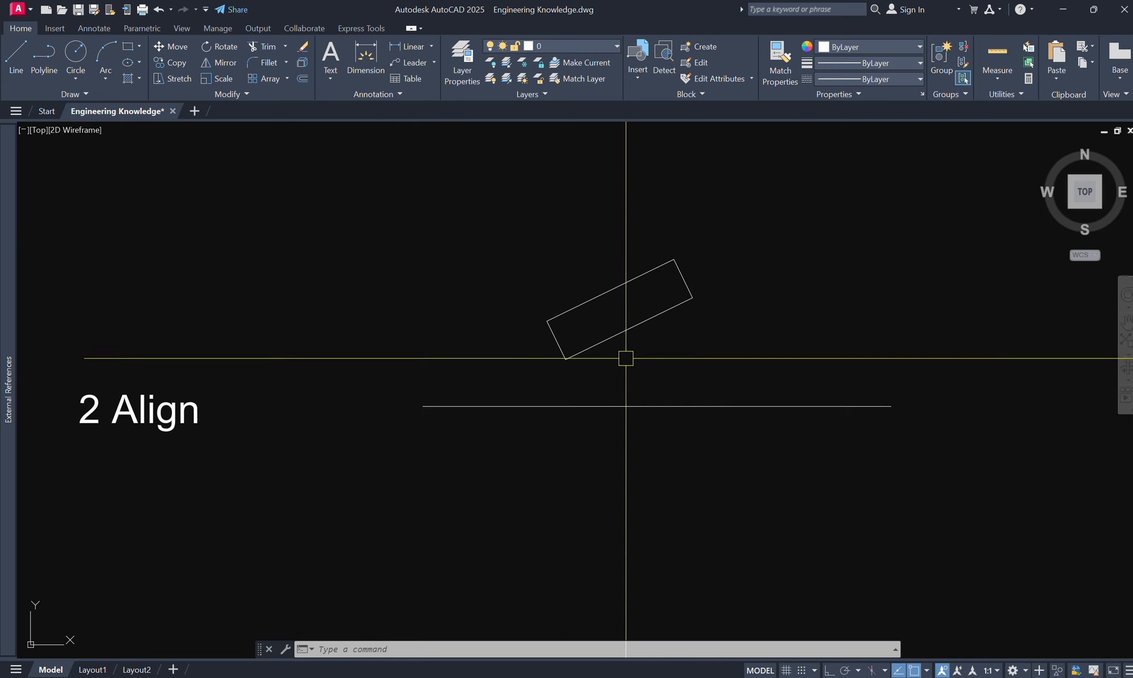
left_click(582, 349)
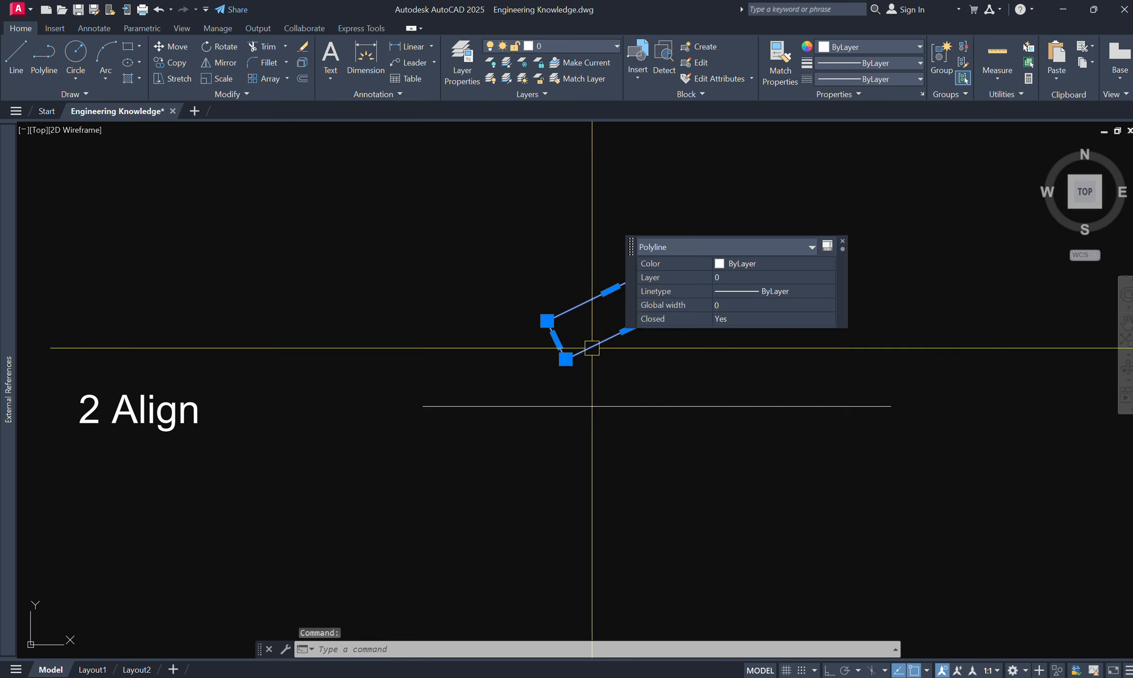
key("Escape")
left_click(621, 335)
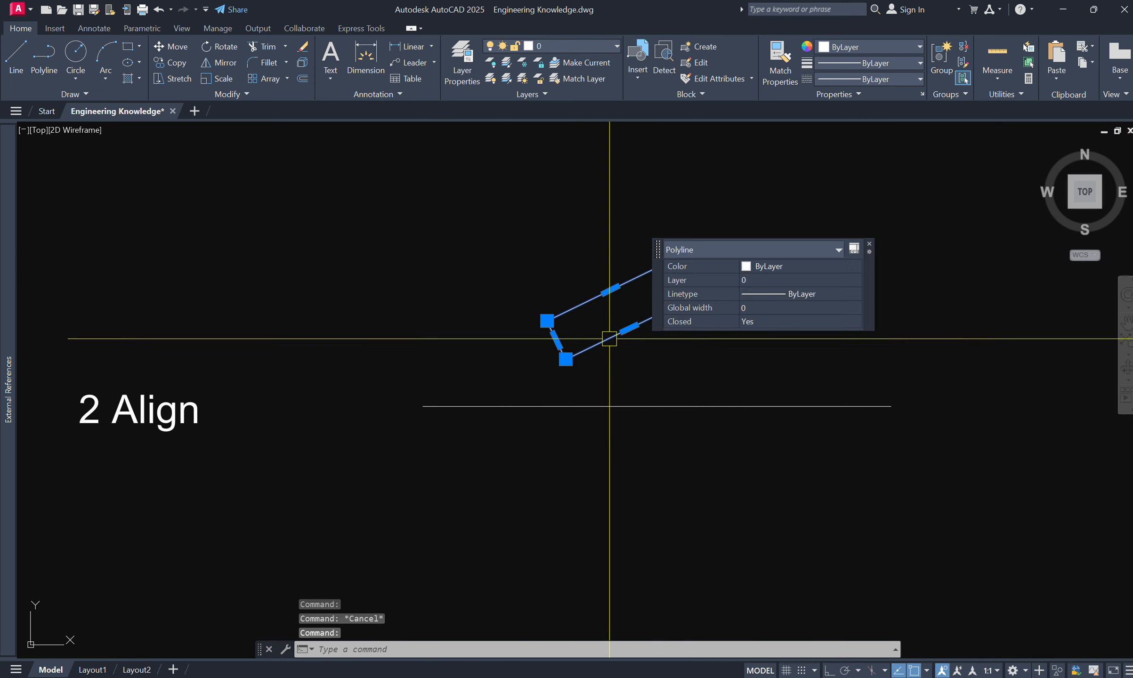
key("ctrl+1")
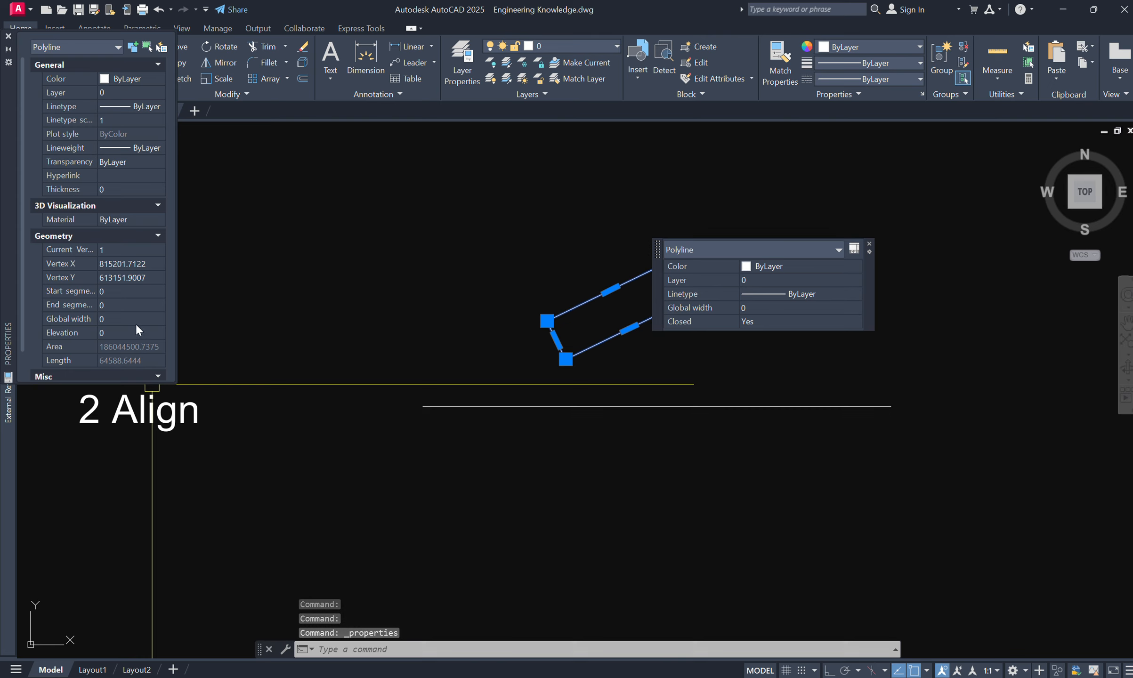
scroll(136, 325, "down", 1)
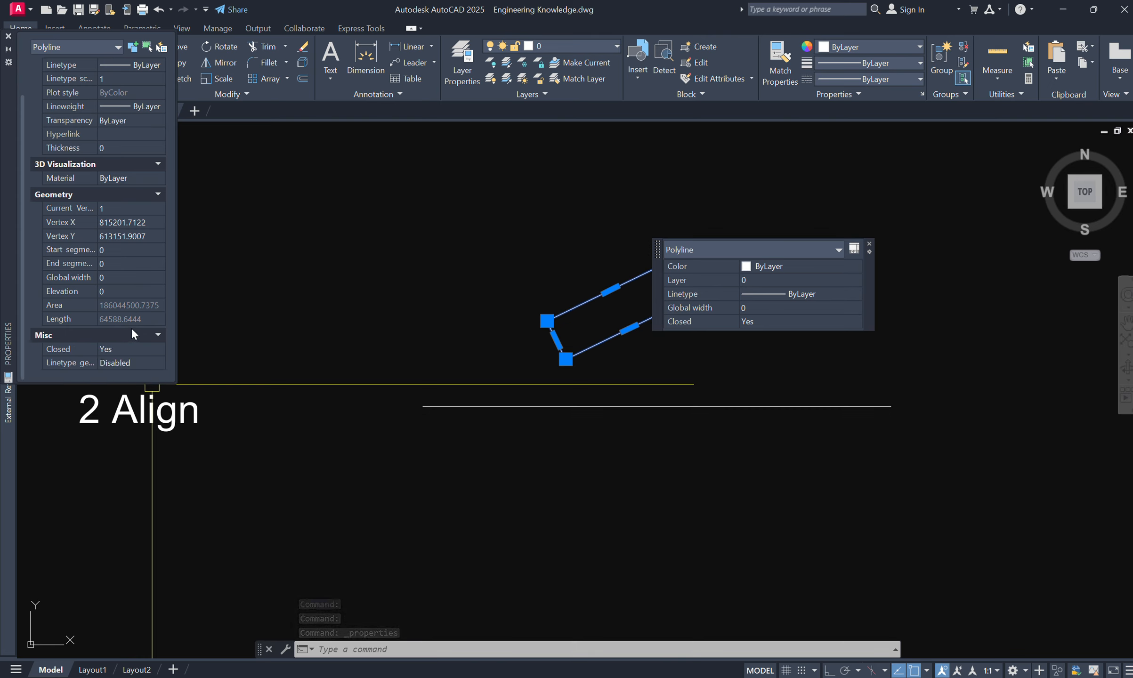
scroll(119, 301, "up", 1)
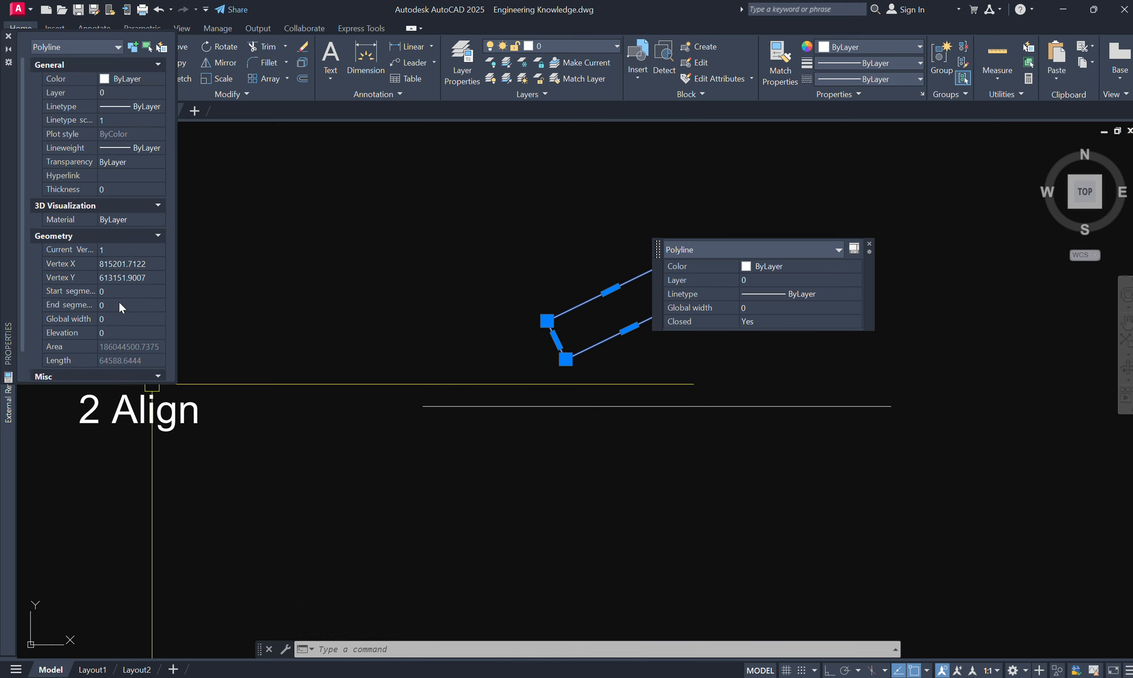
scroll(118, 303, "down", 1)
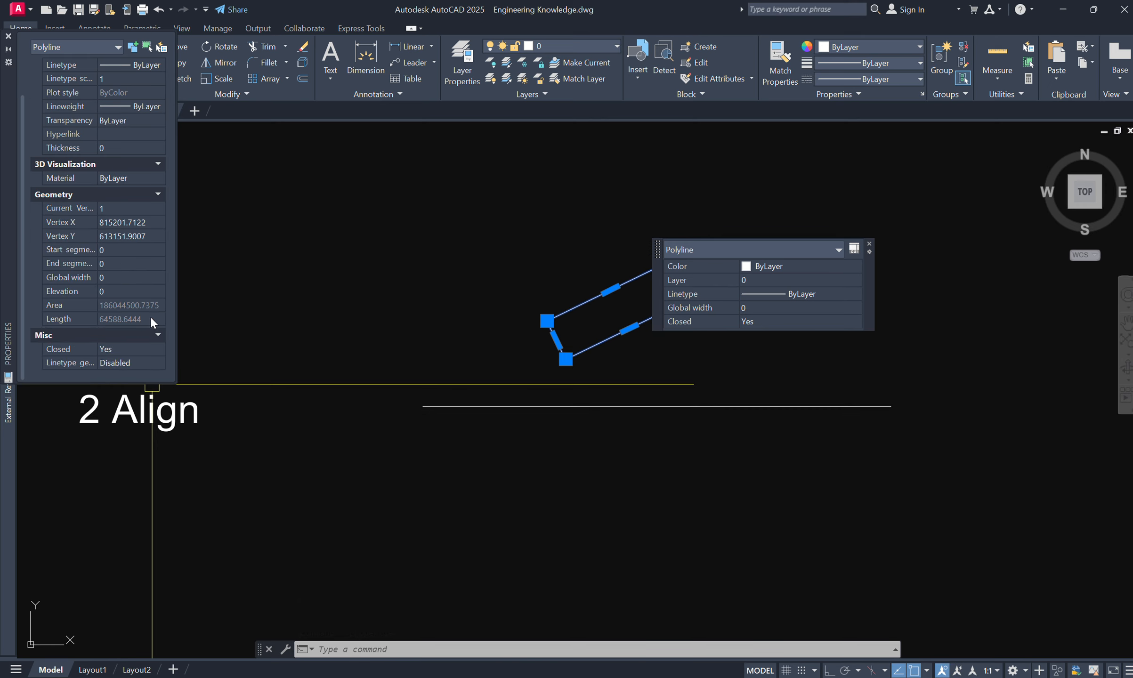
key("Escape")
left_click(8, 36)
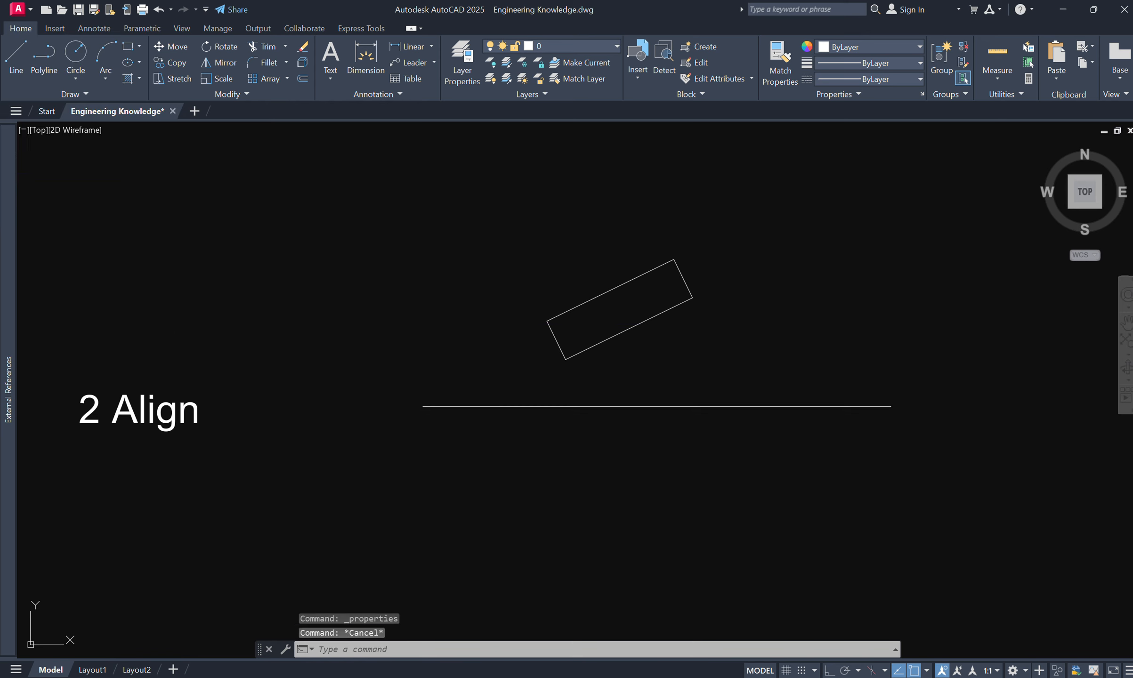
key("Escape")
key("Escape")
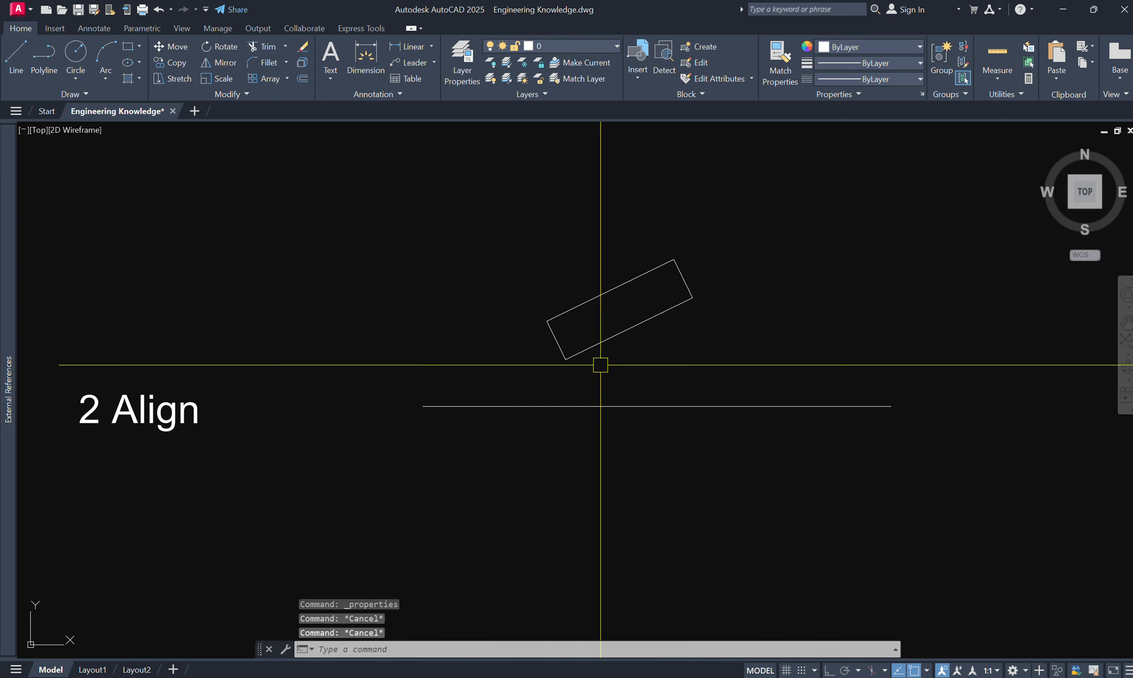
- Move the tilted rectangle by its lowest corner onto the horizontal line in the "2 Align" example
type("m")
key("Return")
left_click(663, 372)
left_click(626, 330)
key("Return")
left_click(565, 359)
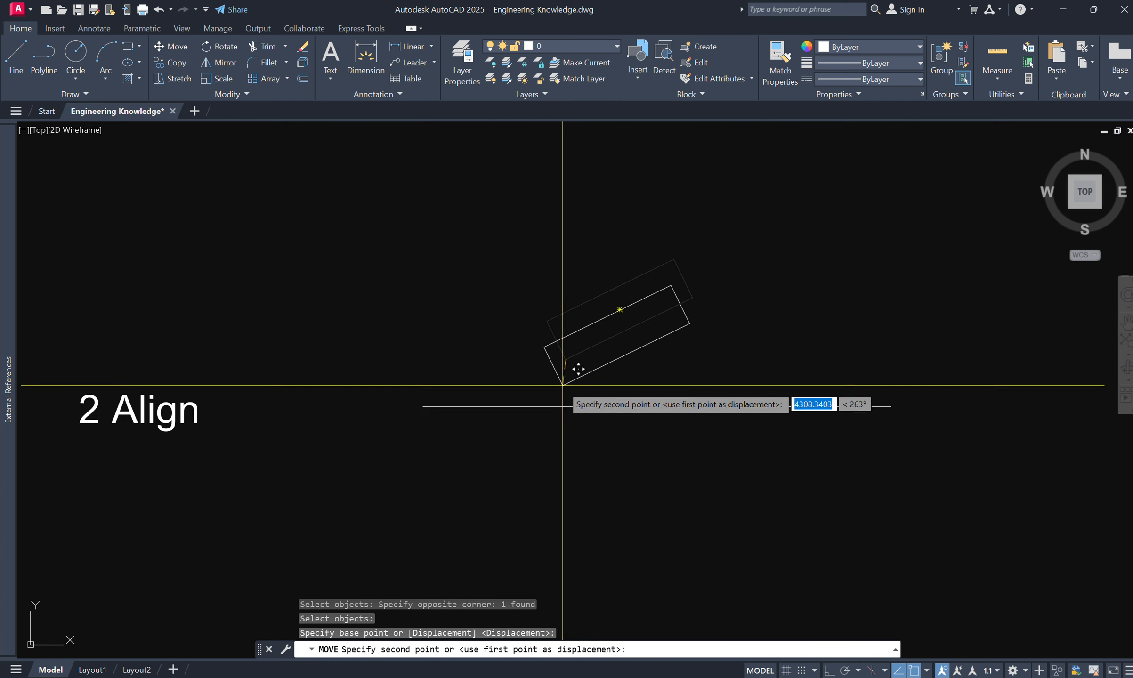
left_click(554, 406)
- Try to rotate the tilted rectangle about its lowest corner onto the horizontal line, and undo the rotation and the preceding move
type("R")
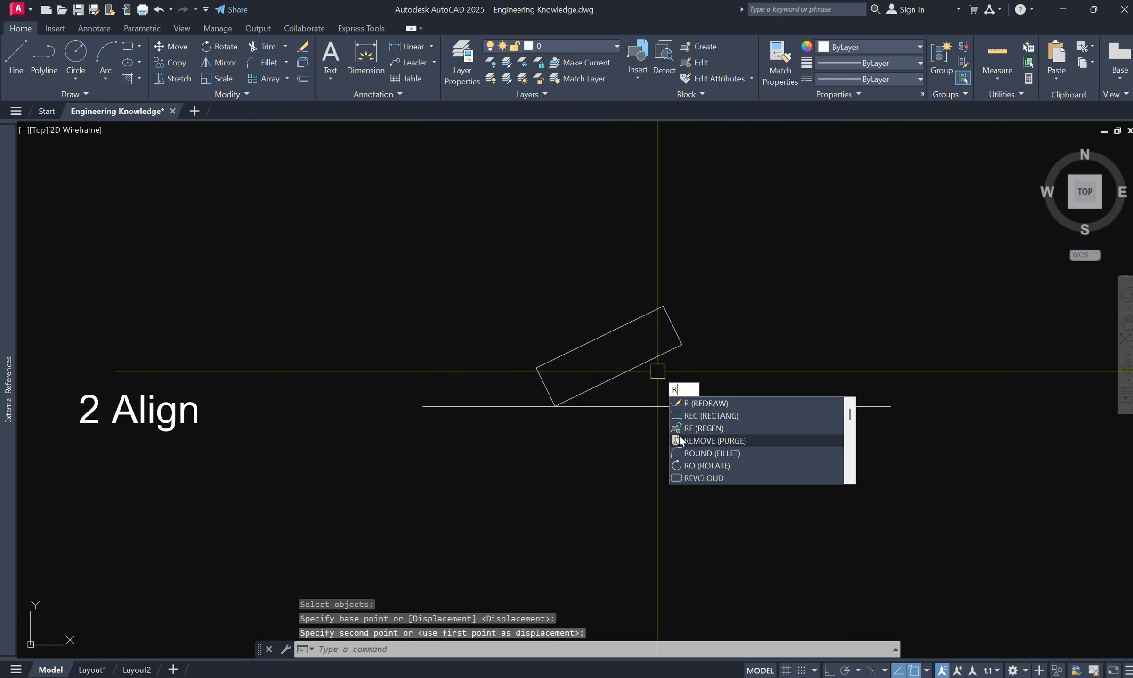
left_click(711, 465)
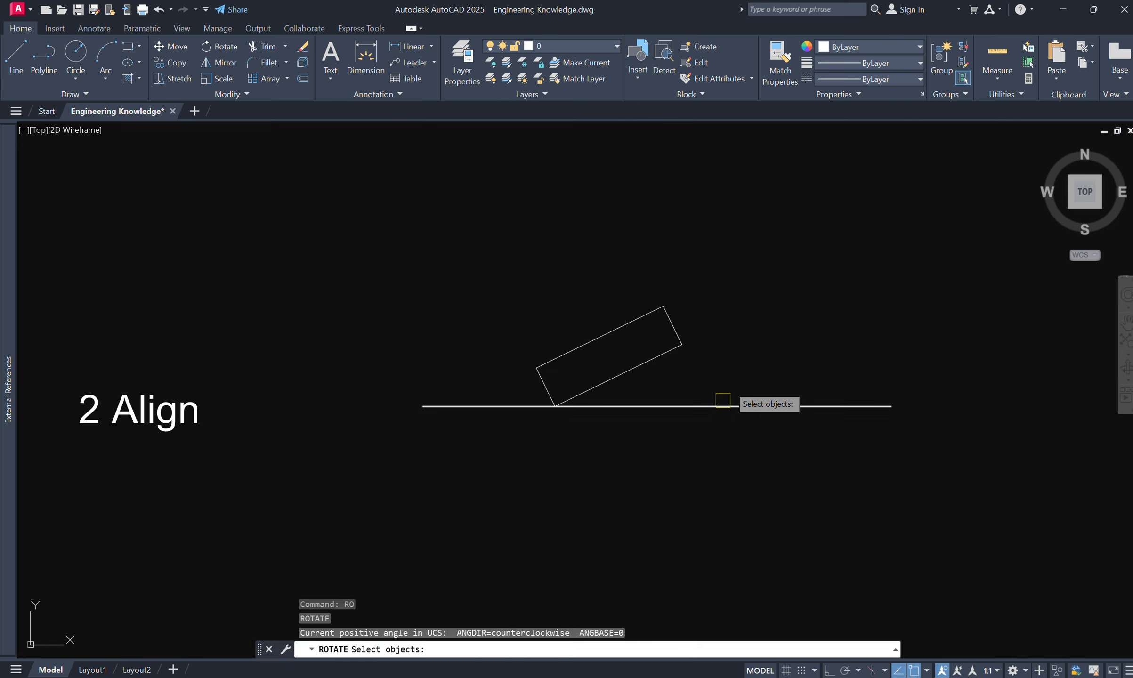
left_click(726, 400)
left_click(630, 326)
key("Return")
left_click(565, 406)
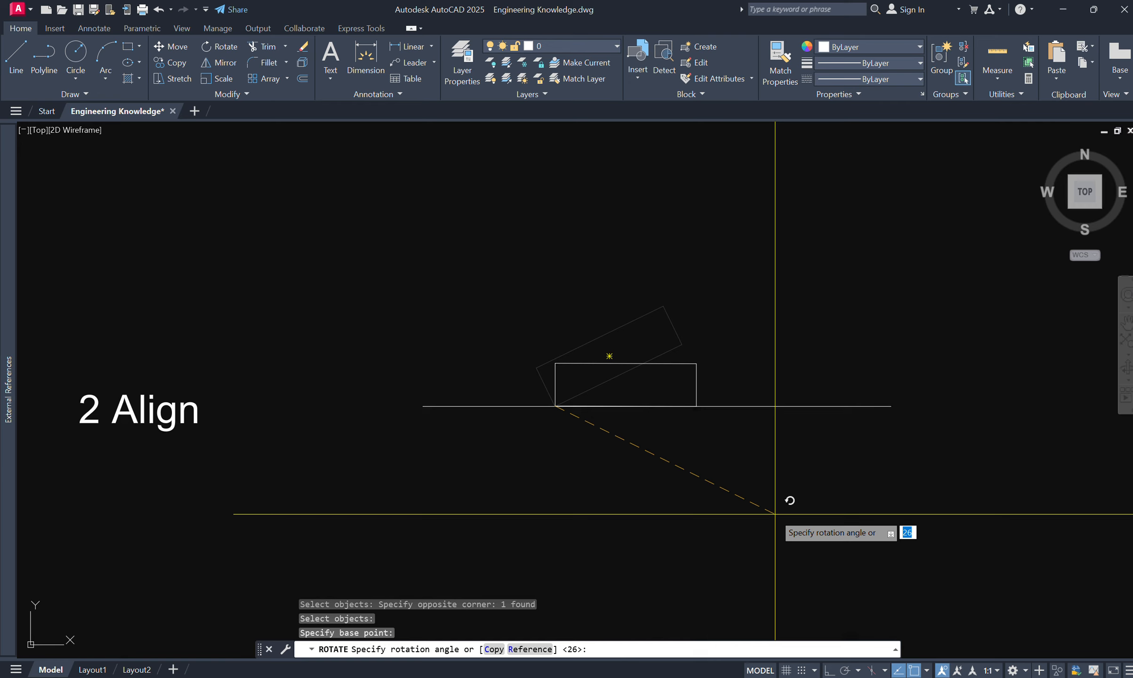
key("Escape")
key("Escape")
key("ctrl+z")
key("ctrl+z")
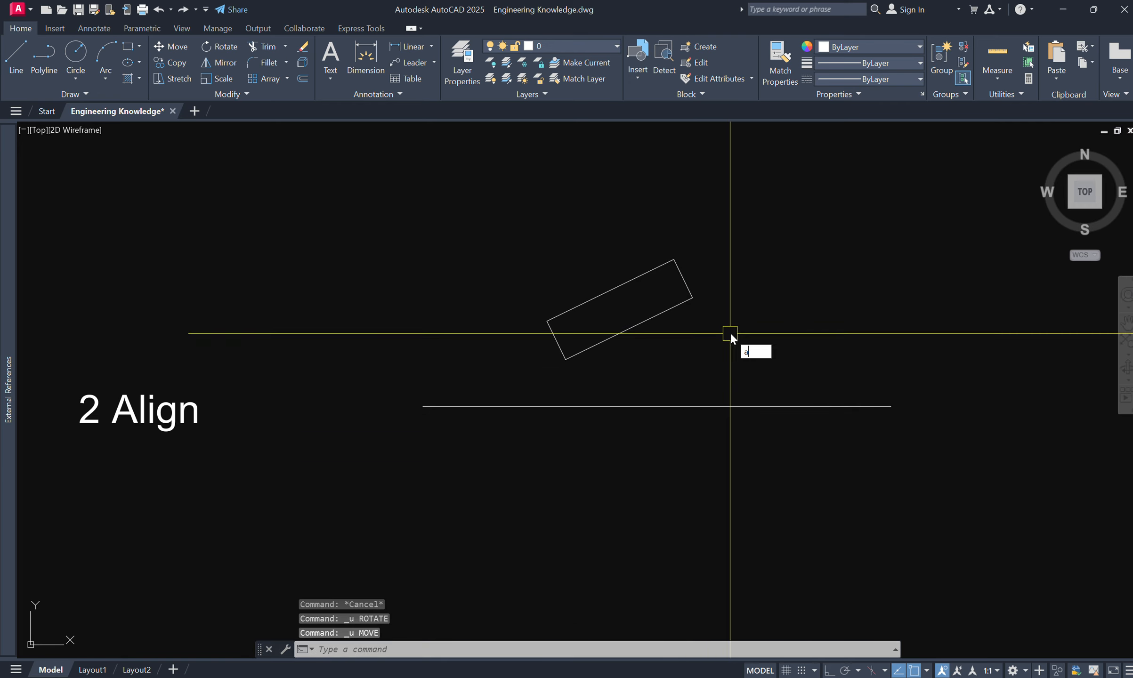
- Use ALIGN to place the tilted rectangle's two lower corners on the horizontal line, answering Yes to scaling based on the alignment points
type("l")
left_click(794, 370)
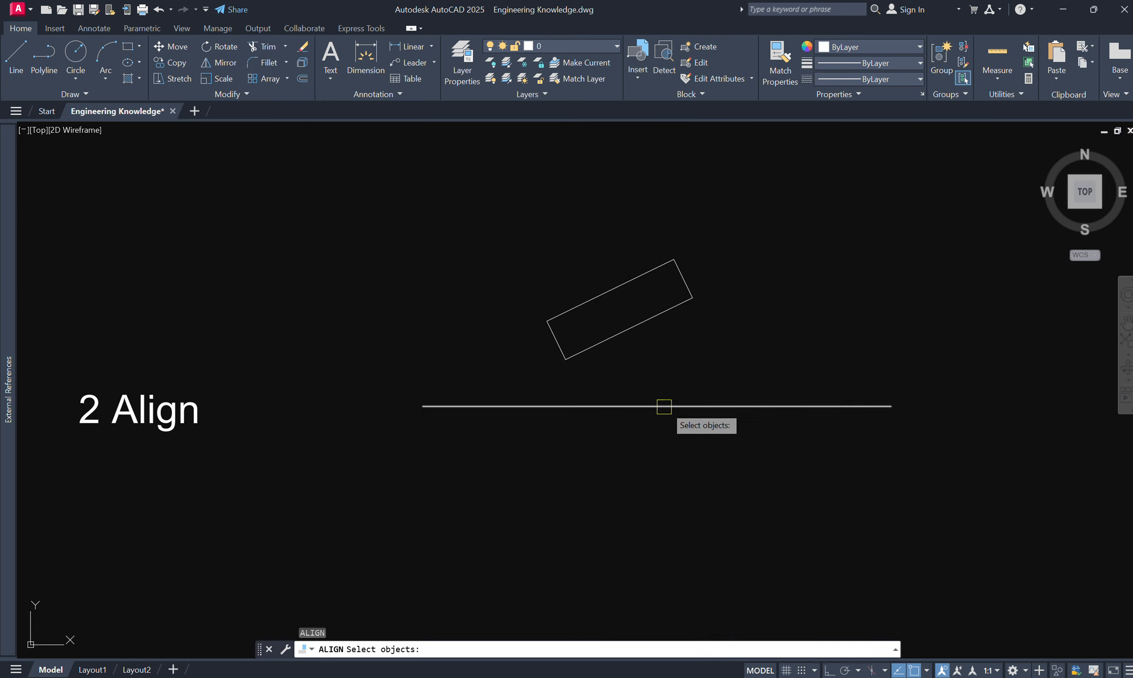
left_click(807, 323)
left_click(582, 222)
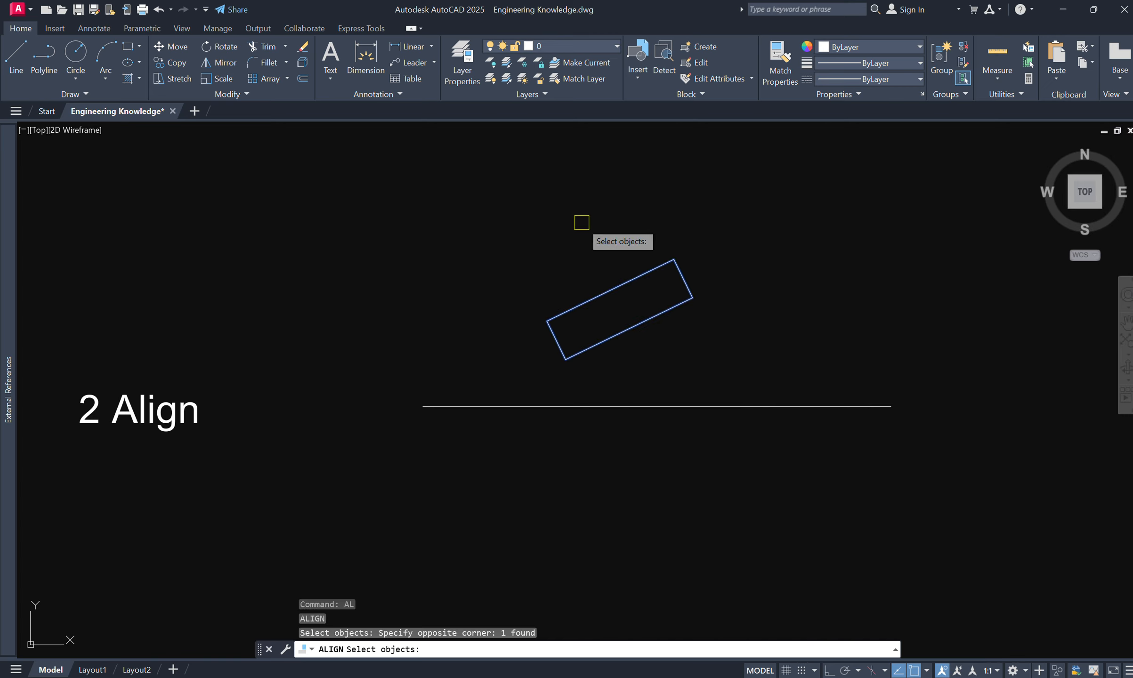
key("Return")
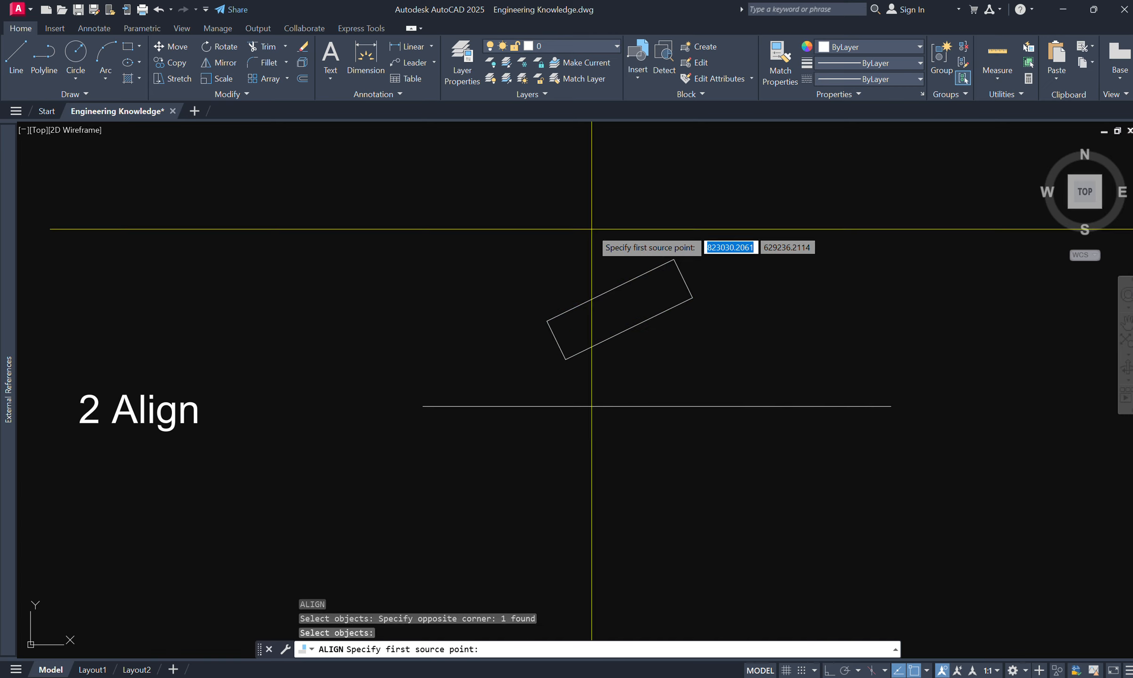
left_click(566, 359)
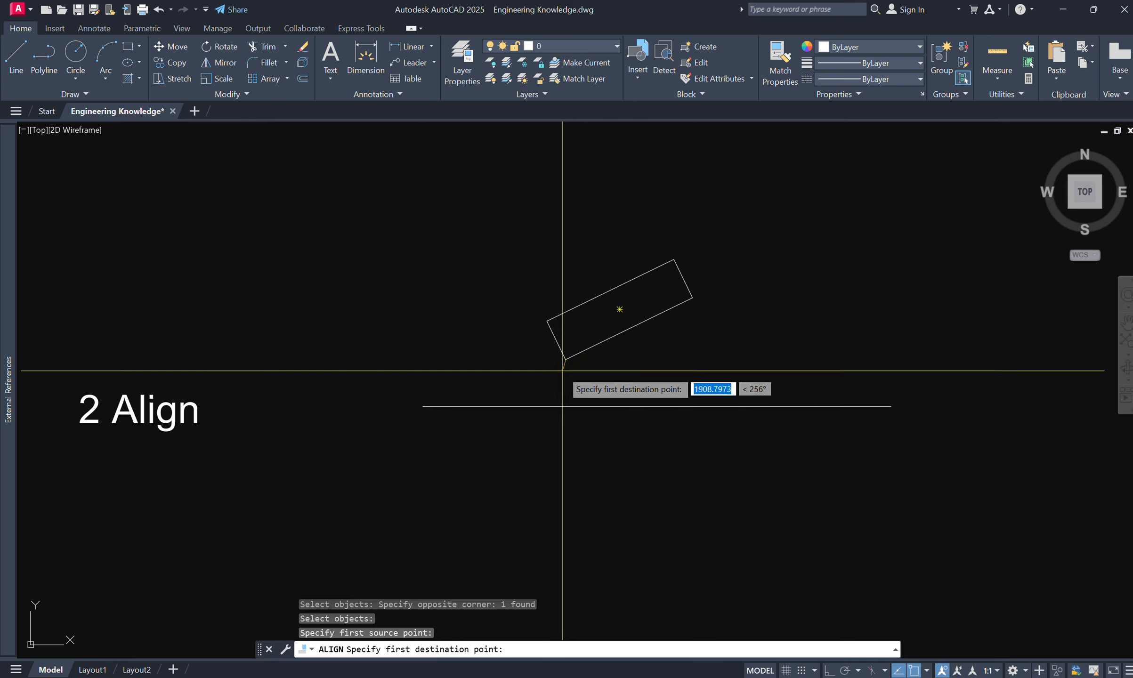
left_click(540, 406)
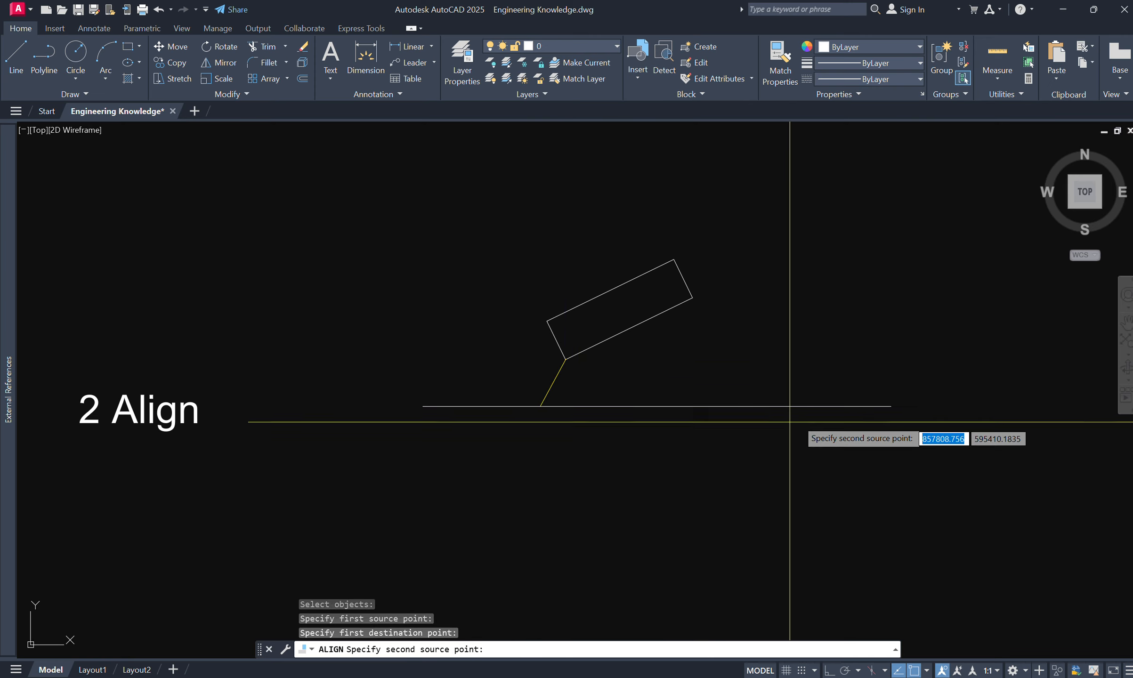
left_click(692, 297)
left_click(761, 406)
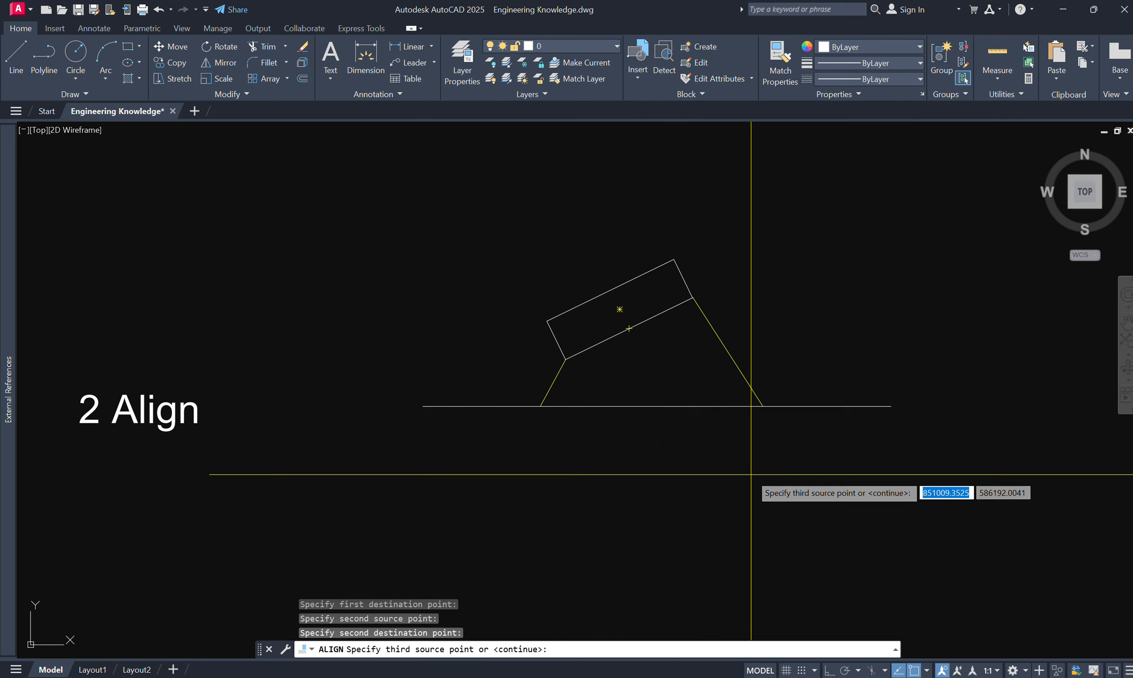
key("Return")
left_click(782, 511)
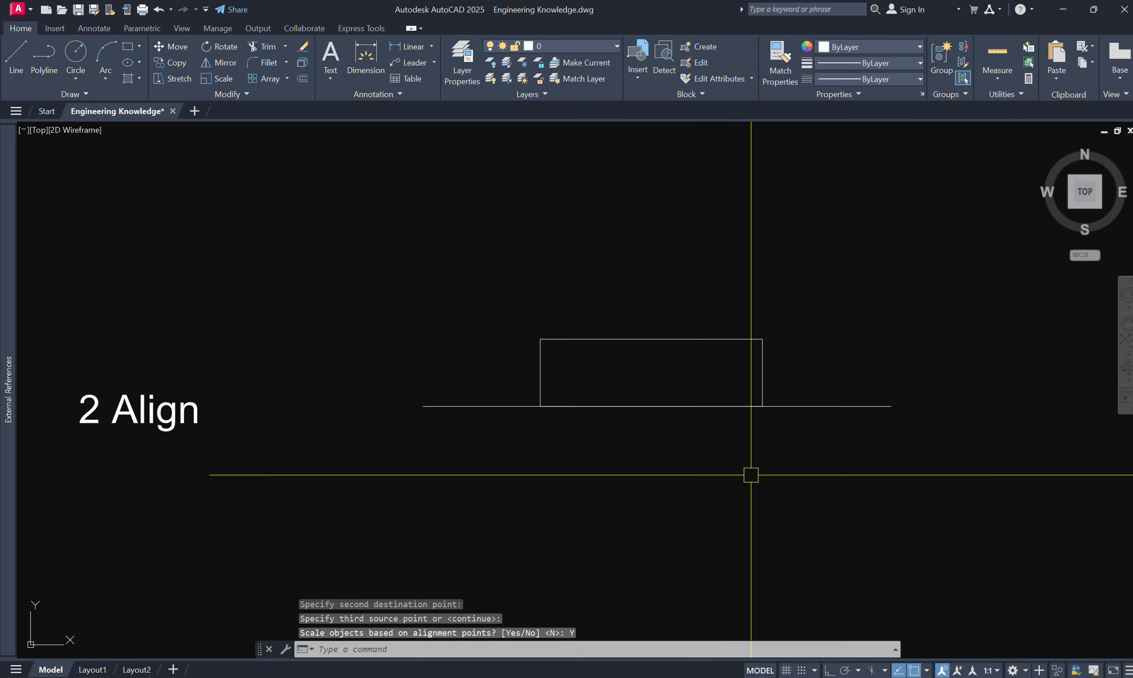
key("Return")
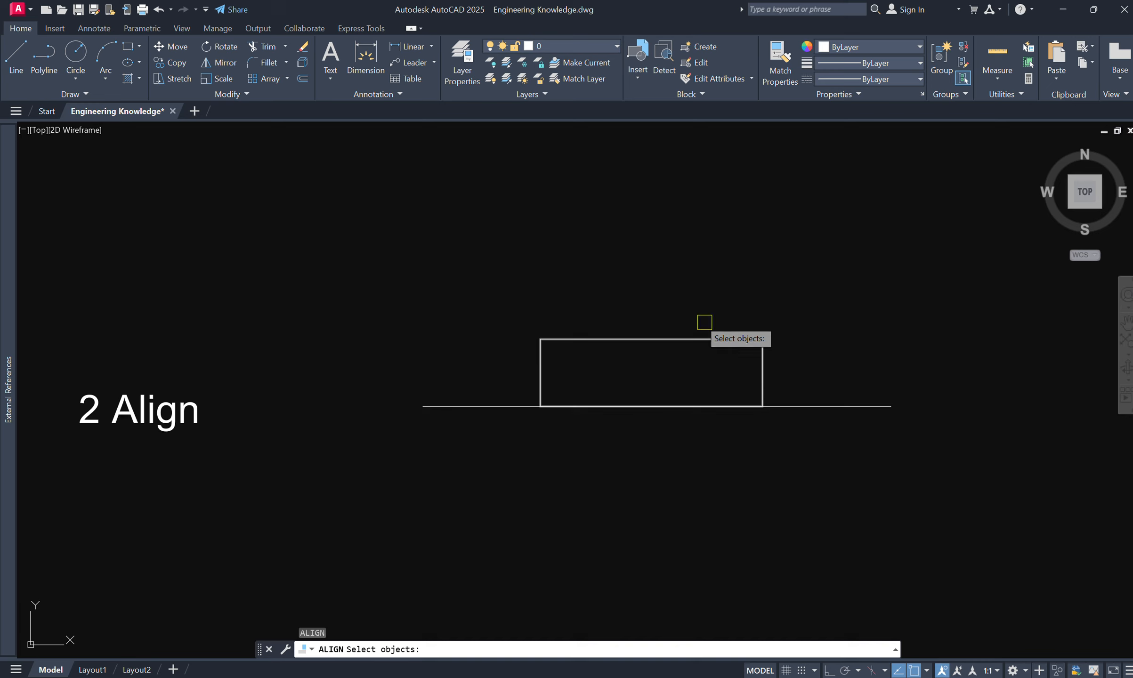
key("Escape")
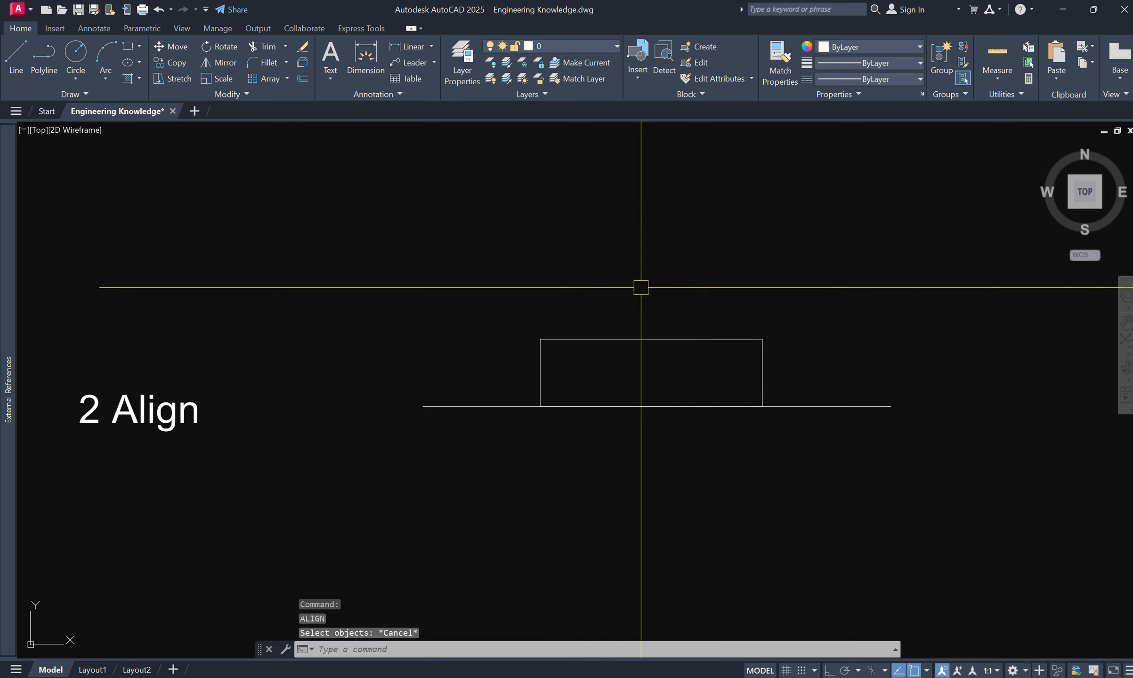
- Look over the finished examples and locate the "3 Scale vs scale ref" example with its rectangle and vertical line
scroll(717, 432, "down", 4)
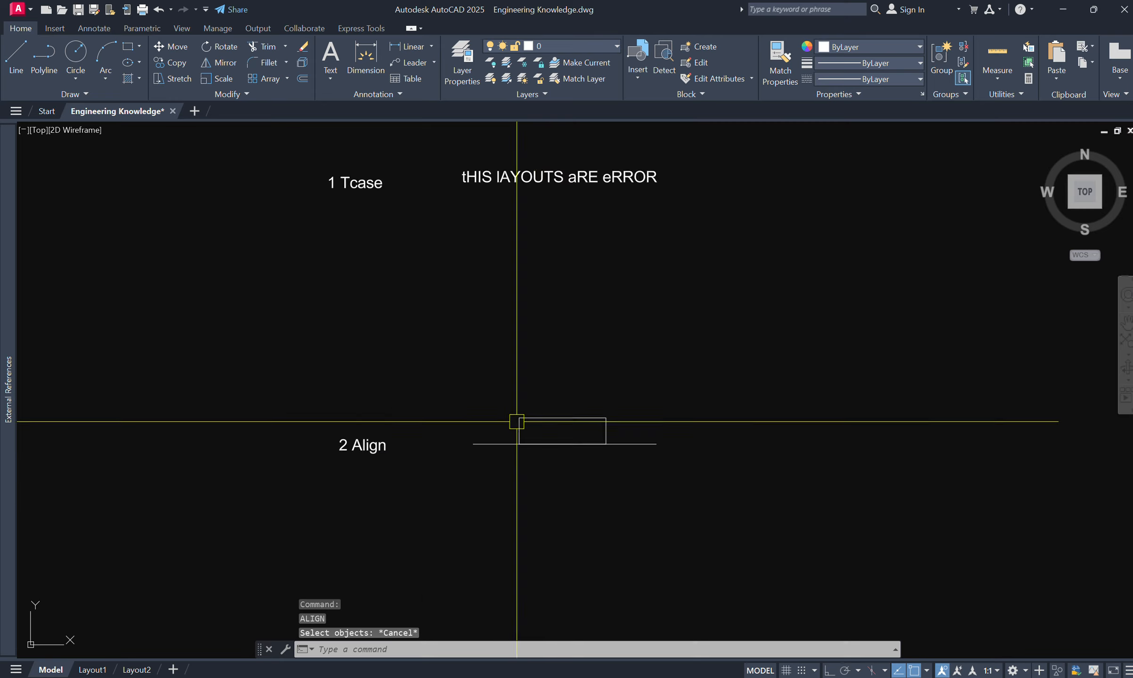
scroll(563, 447, "up", 4)
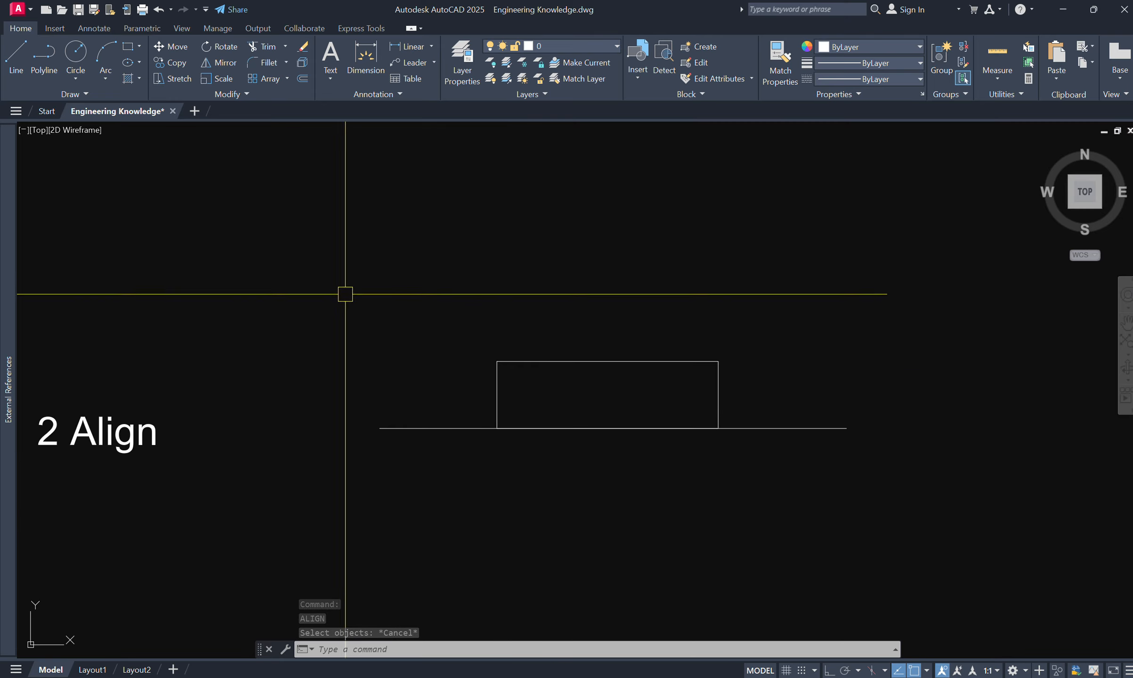
left_click(351, 324)
left_click(885, 481)
key("Escape")
scroll(539, 372, "down", 4)
scroll(534, 589, "up", 4)
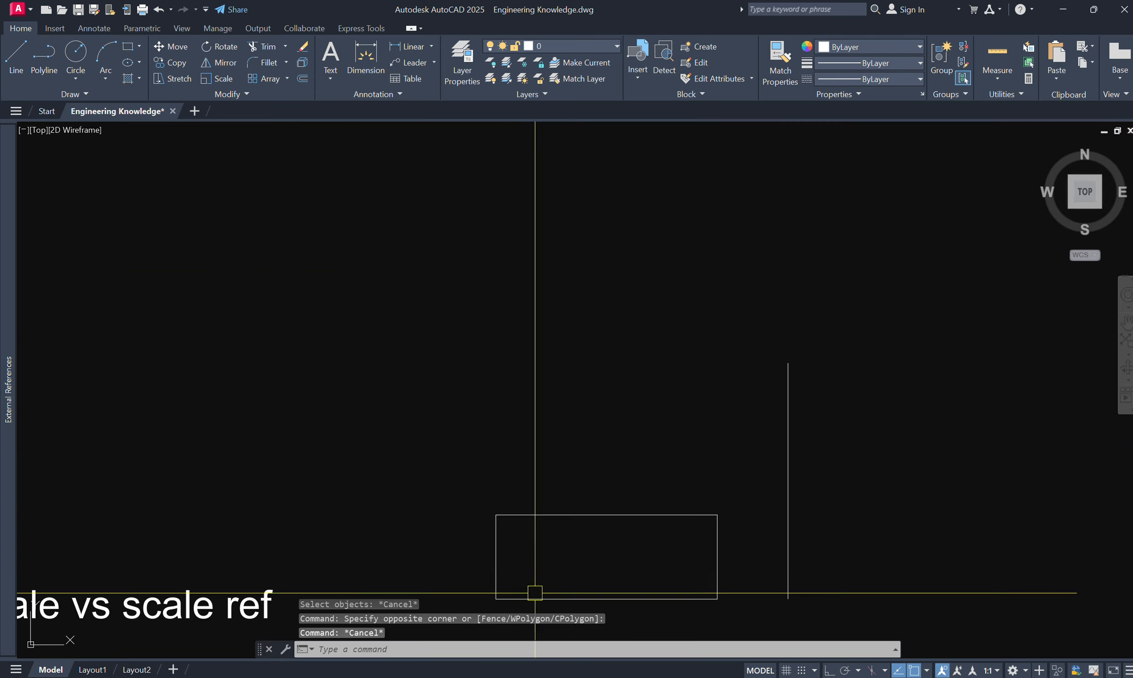
middle_click_drag(534, 590, 602, 447)
scroll(561, 493, "down", 2)
middle_click_drag(403, 502, 450, 466)
scroll(414, 458, "up", 2)
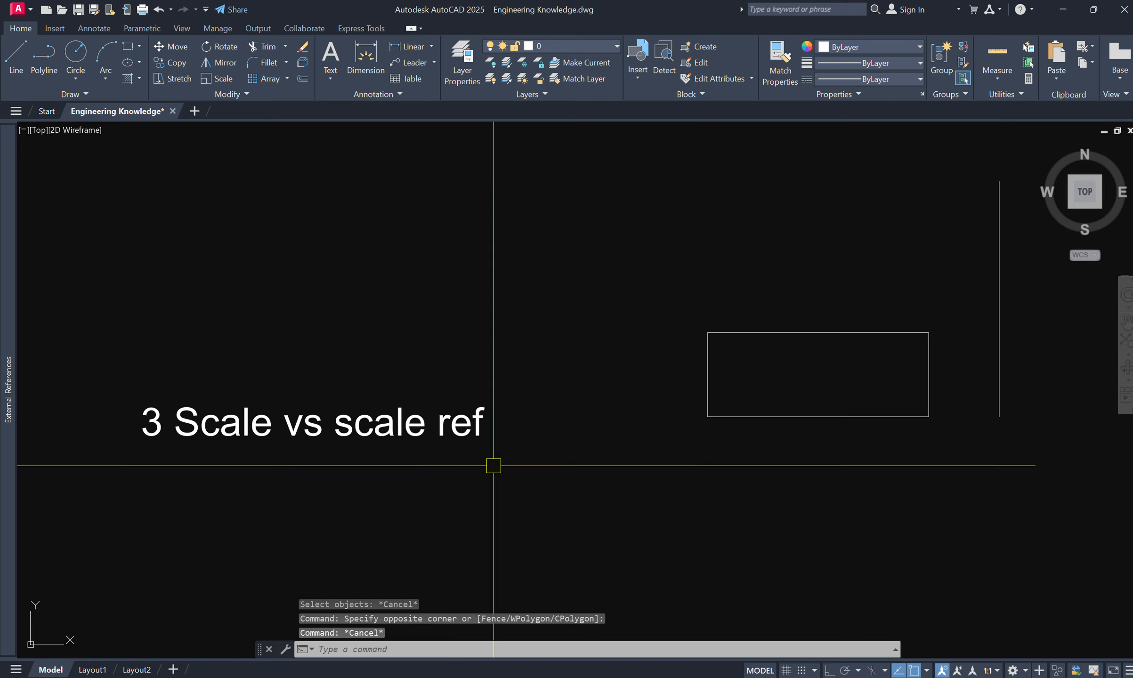
middle_click_drag(677, 464, 512, 478)
key("Escape")
middle_click_drag(767, 458, 544, 463)
type("m")
key("Return")
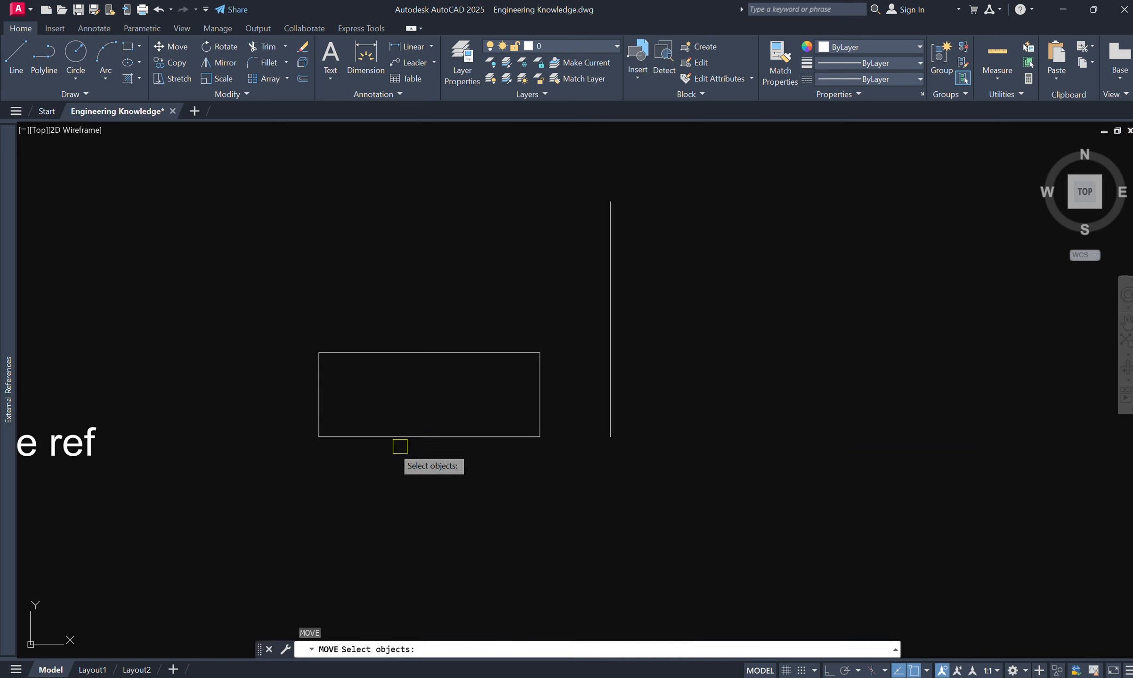
middle_click_drag(320, 473, 547, 444)
key("Escape")
middle_click_drag(464, 489, 653, 486)
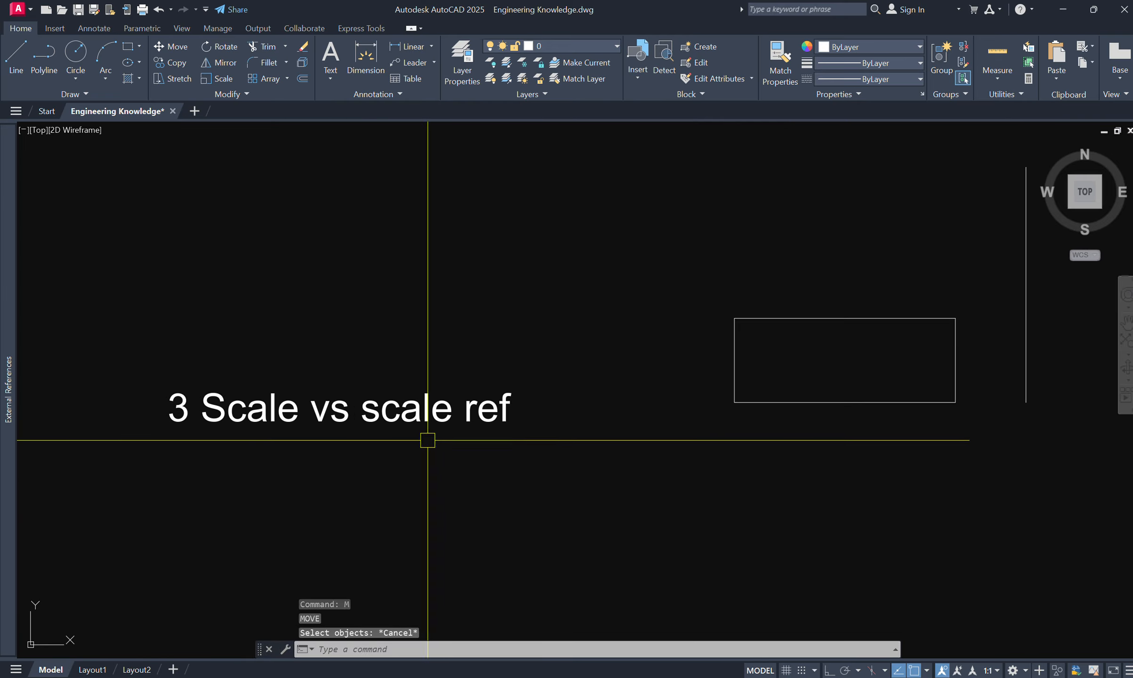
key("Escape")
- Copy the rectangle in the "3 Scale vs scale ref" example horizontally to the other side of the vertical line with Ortho on
middle_click_drag(843, 437, 607, 479)
type("ct ")
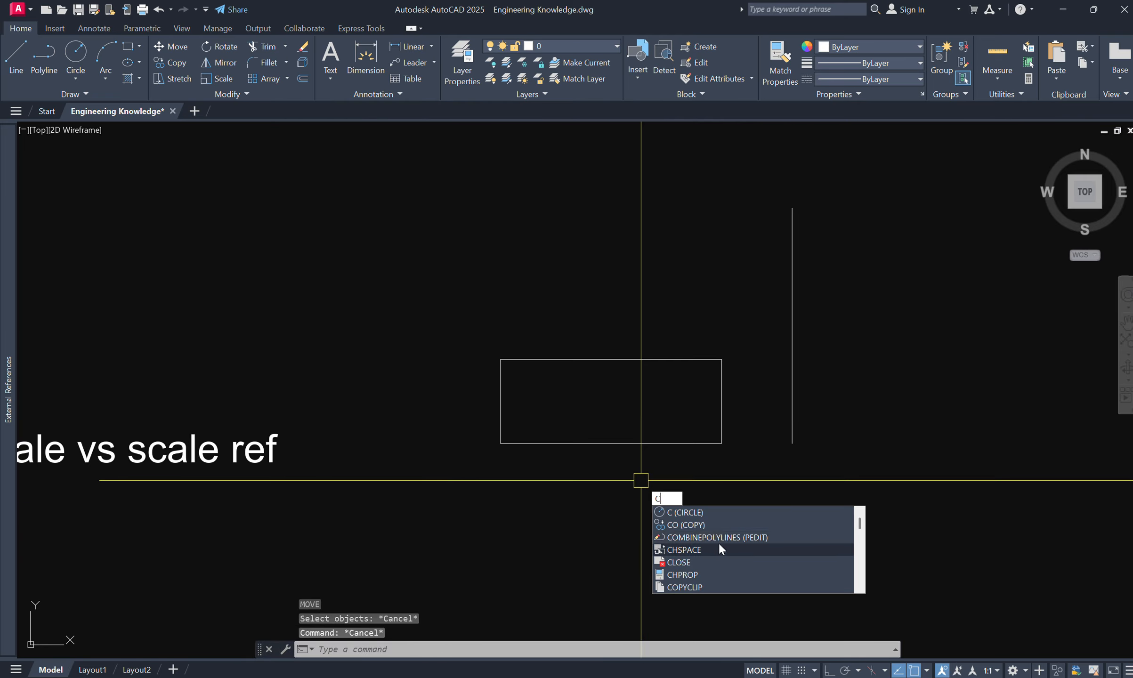
type("o")
key("Return")
key("Return")
left_click(661, 526)
middle_click_drag(975, 540, 731, 536)
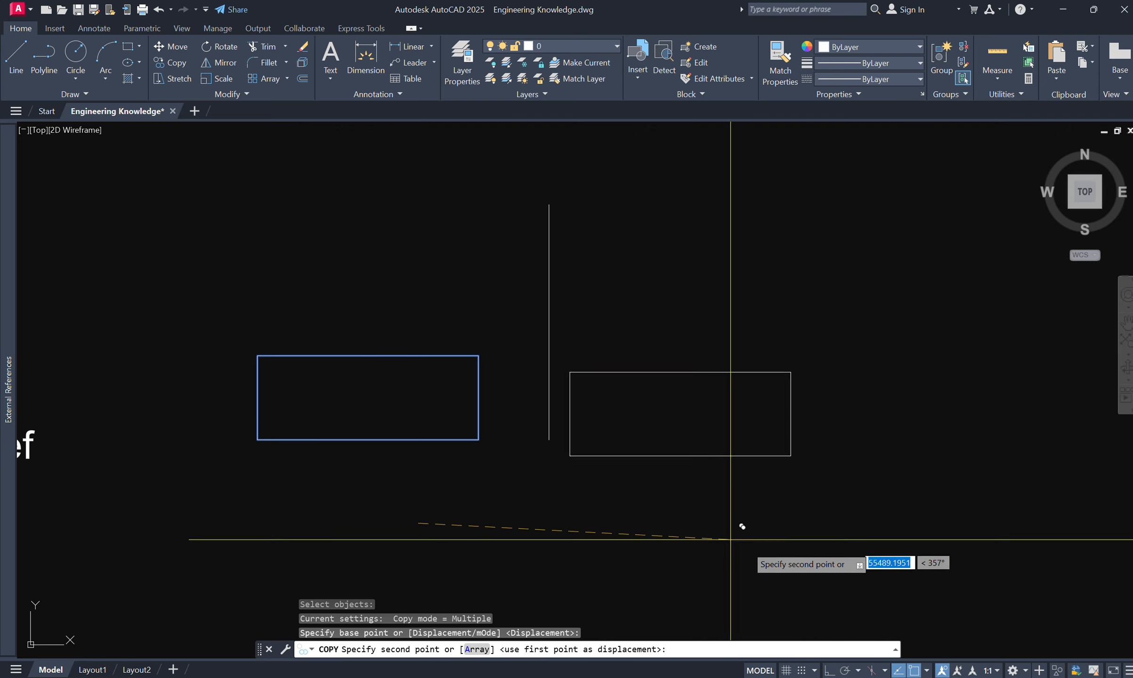
key("F8")
left_click(769, 554)
key("Escape")
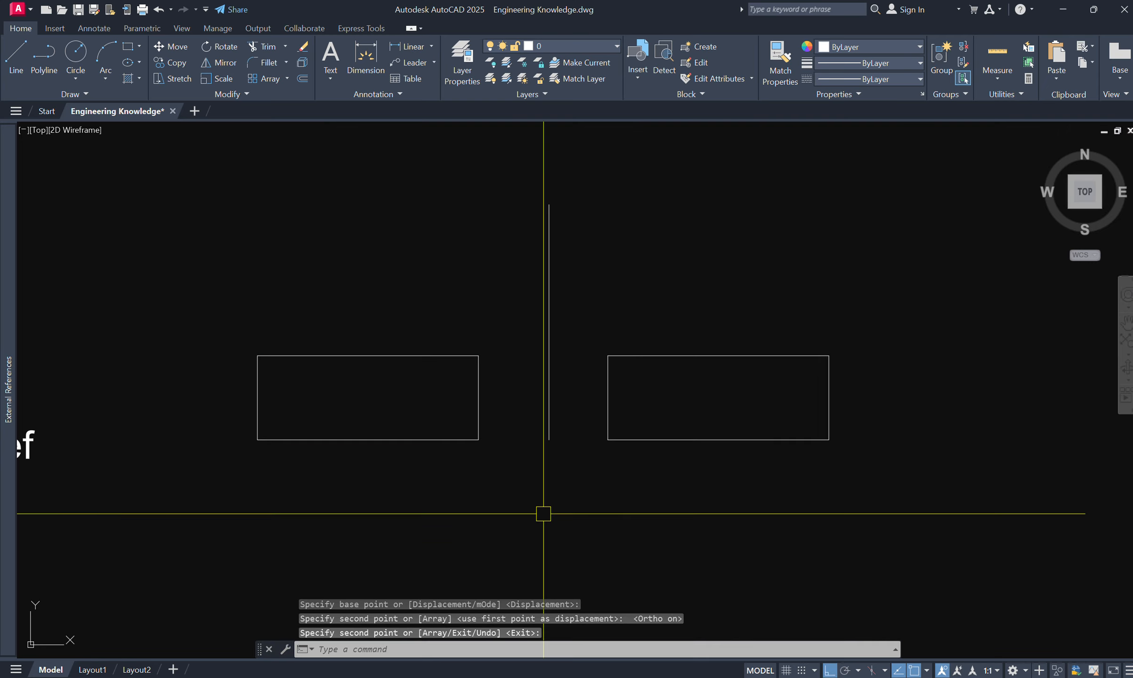
mouse_move(491, 457)
middle_mouse_down()
mouse_move(582, 387)
mouse_move(637, 478)
middle_mouse_up()
left_click(614, 397)
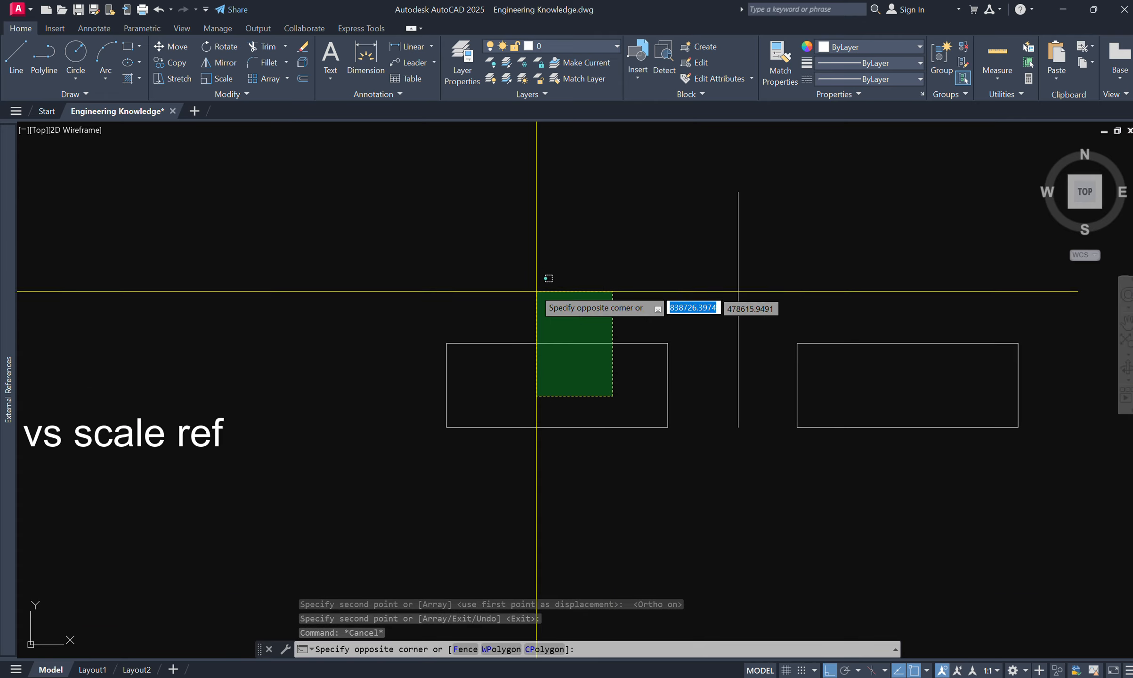
left_click(536, 287)
key("Escape")
- Scale the original rectangle left of the vertical line by a factor of 2 from its lower-left corner, and undo the scaling
type("cale")
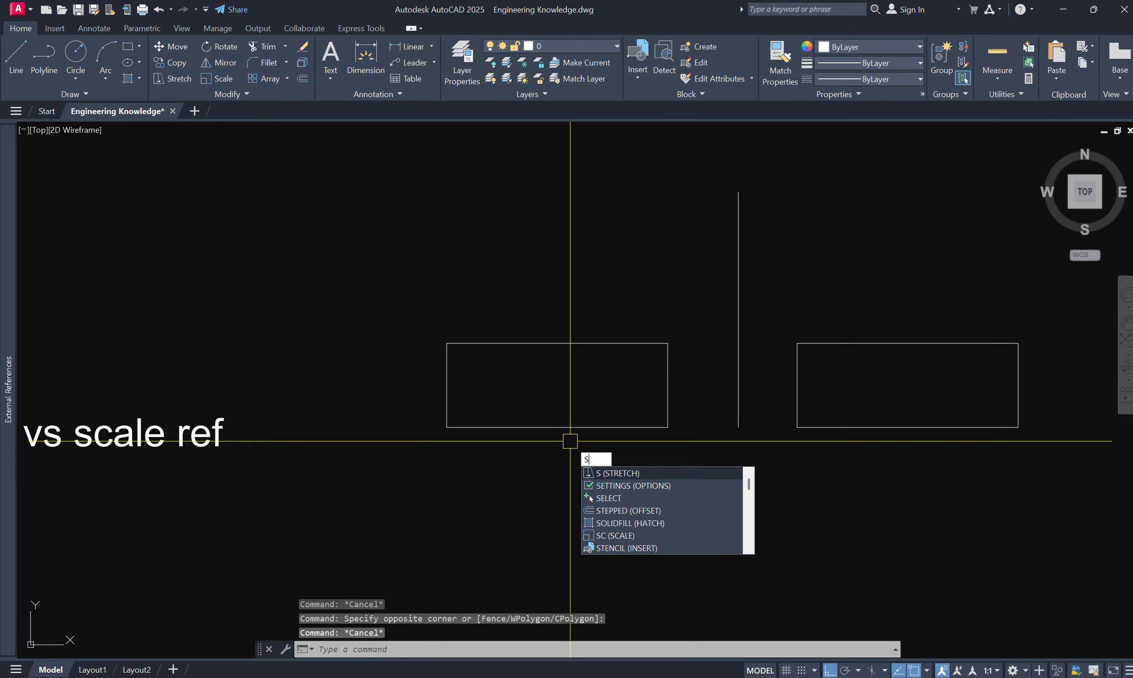
key("Return")
left_click(575, 441)
left_click(541, 405)
key("Return")
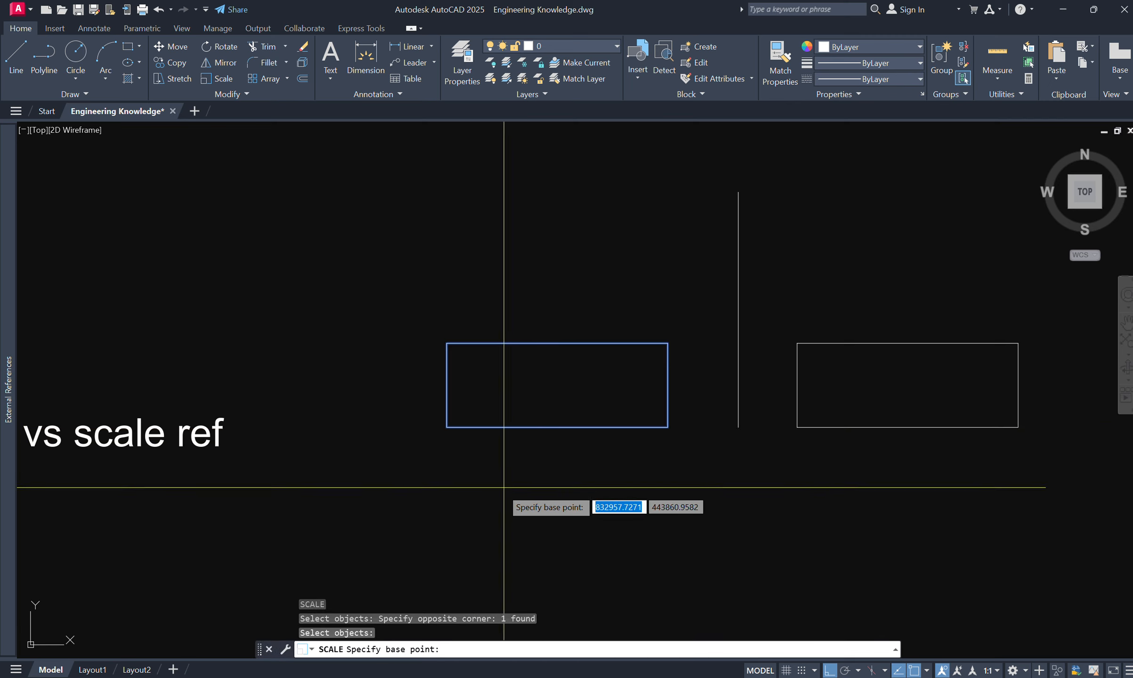
left_click(447, 427)
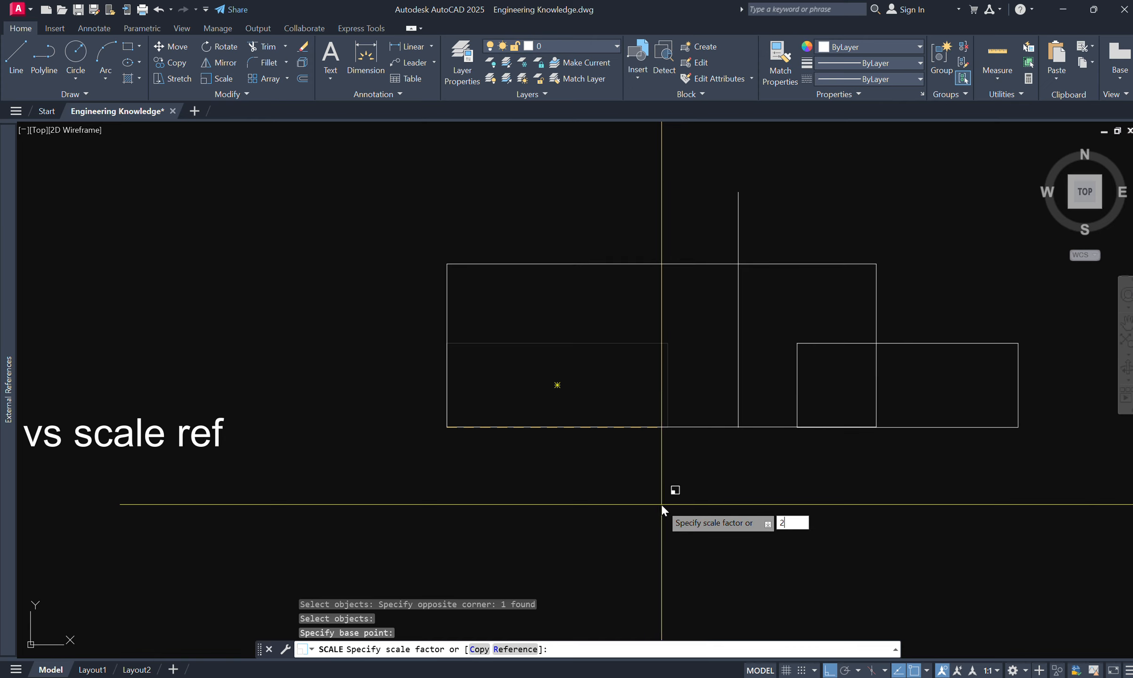
key("Return")
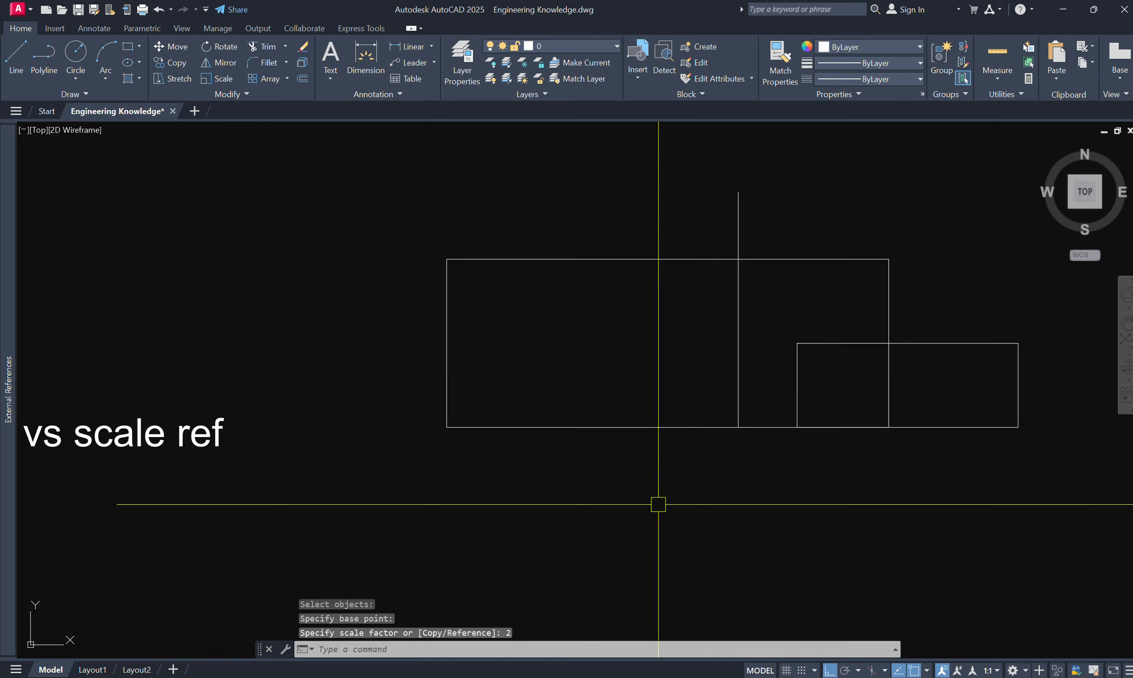
left_click(694, 260)
key("ctrl+z")
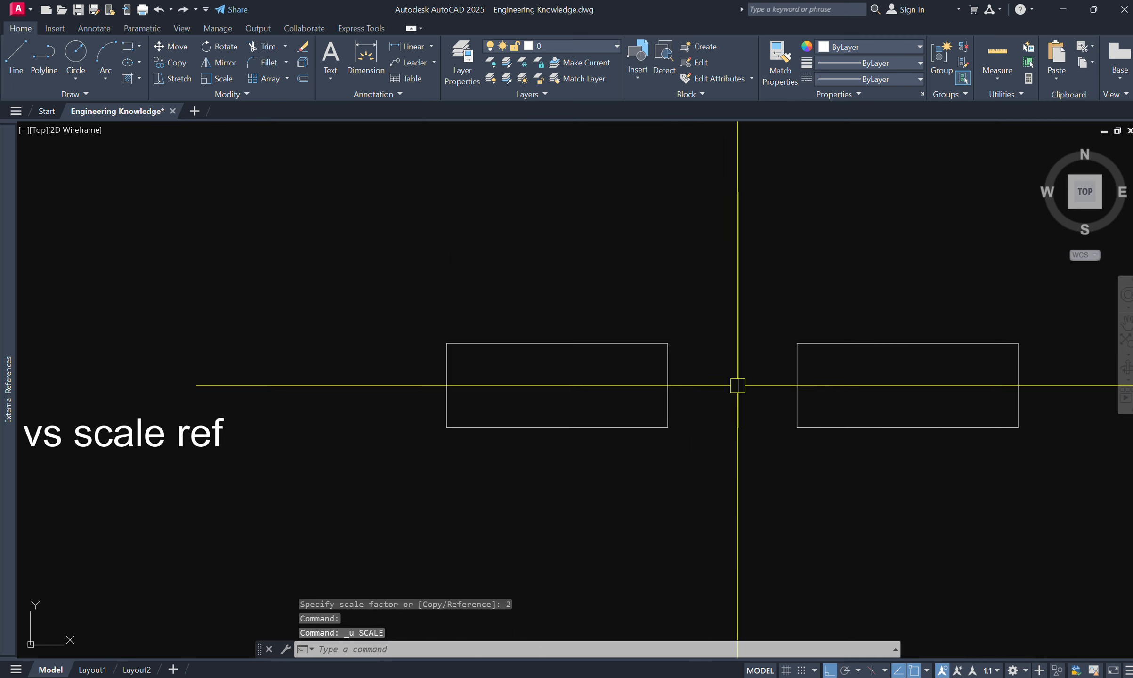
middle_click_drag(864, 404, 737, 435)
type("m")
key("Return")
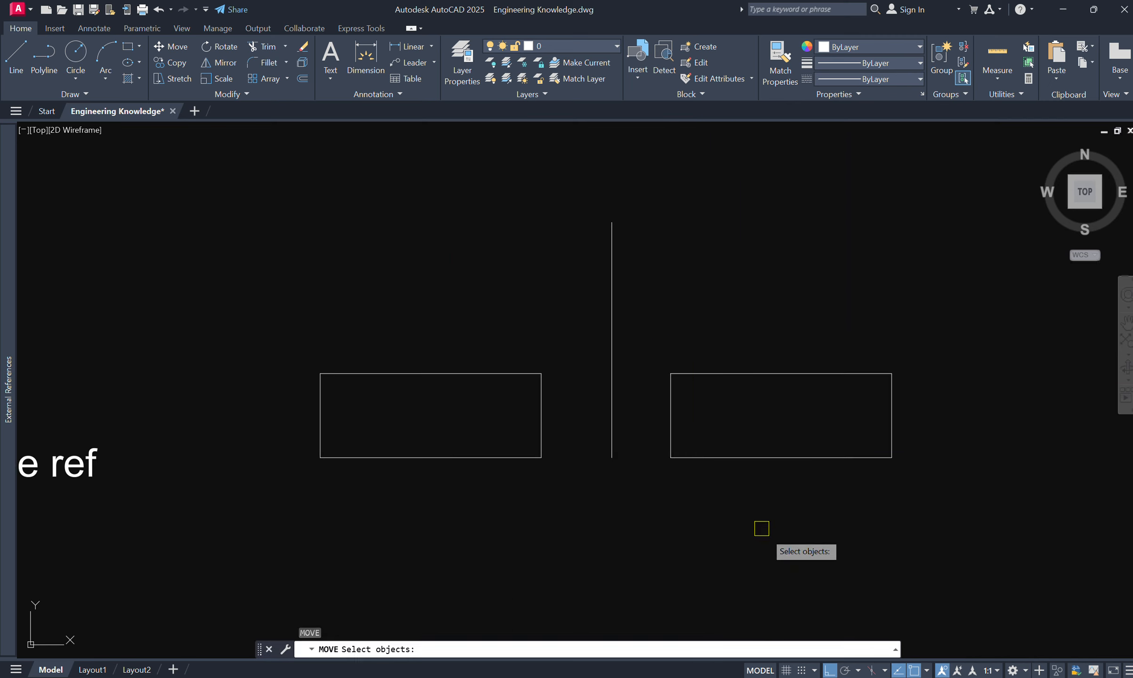
left_click(761, 526)
left_click(701, 385)
key("Return")
key("Escape")
key("Escape")
key("Escape")
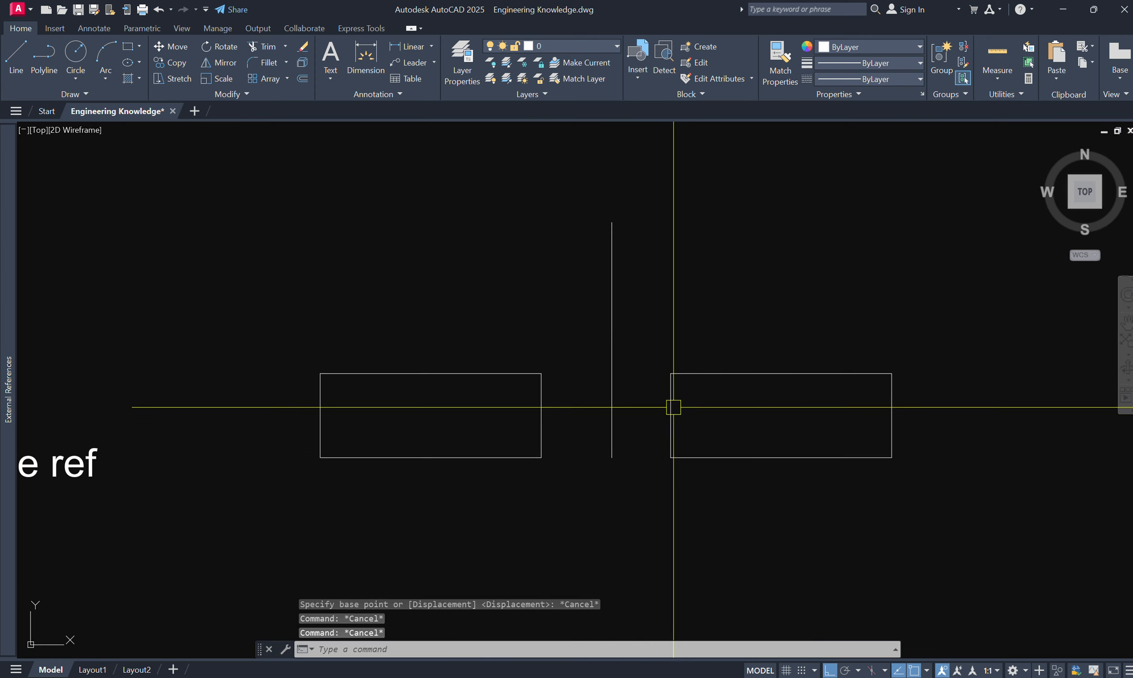
- Inspect the vertical line and the copied rectangle beside it by highlighting each in turn
left_click(611, 239)
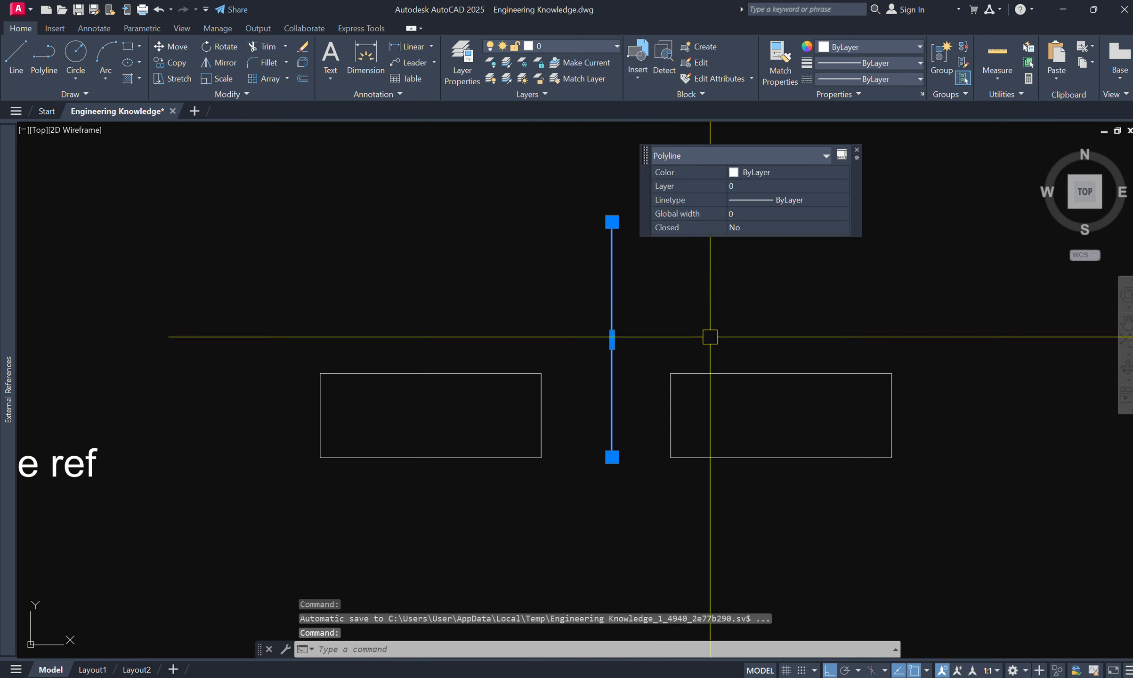
key("Escape")
left_click(670, 415)
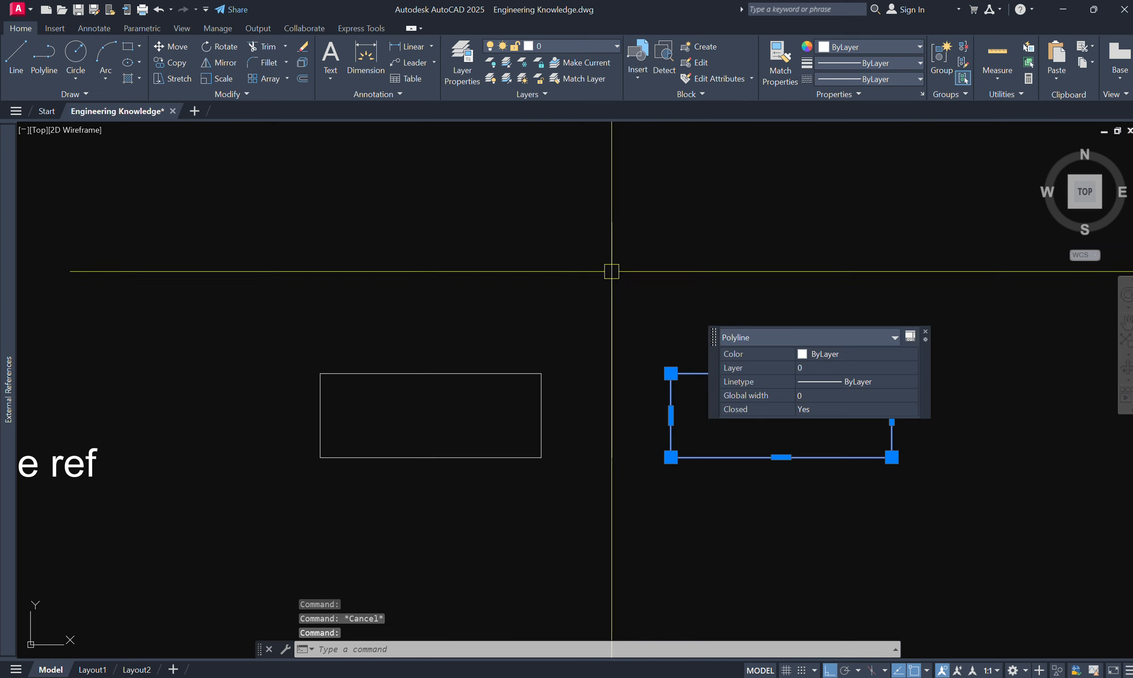
key("Escape")
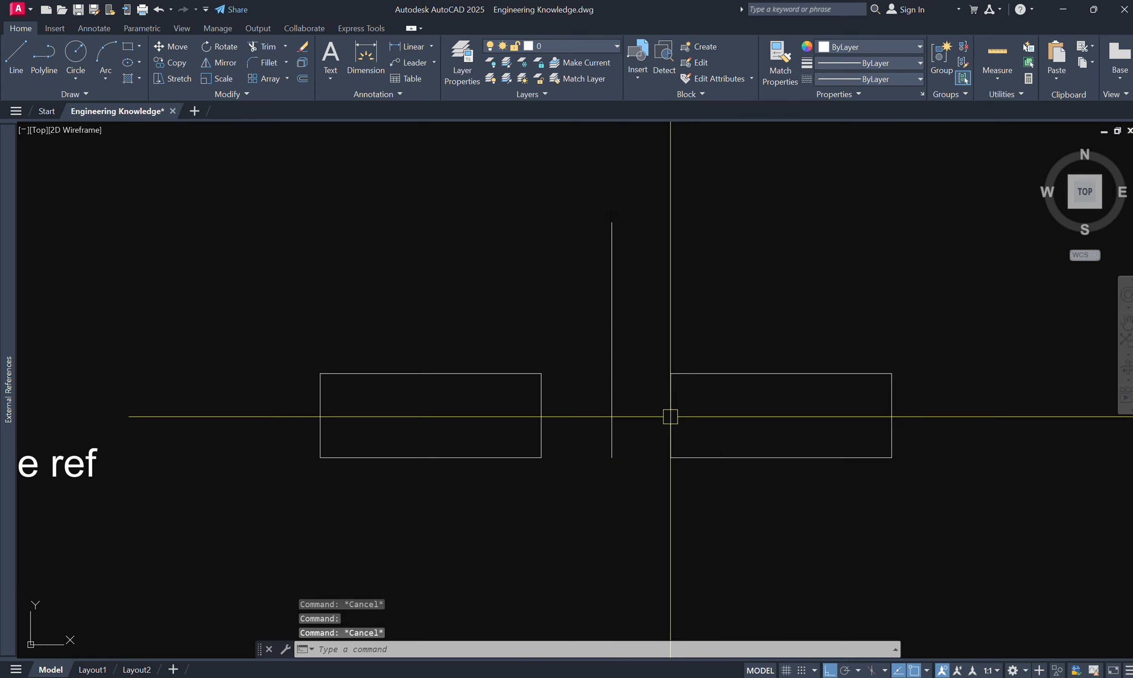
mouse_move(556, 436)
middle_mouse_down()
mouse_move(855, 422)
mouse_move(645, 424)
mouse_move(743, 442)
mouse_move(687, 443)
middle_mouse_up()
key("Escape")
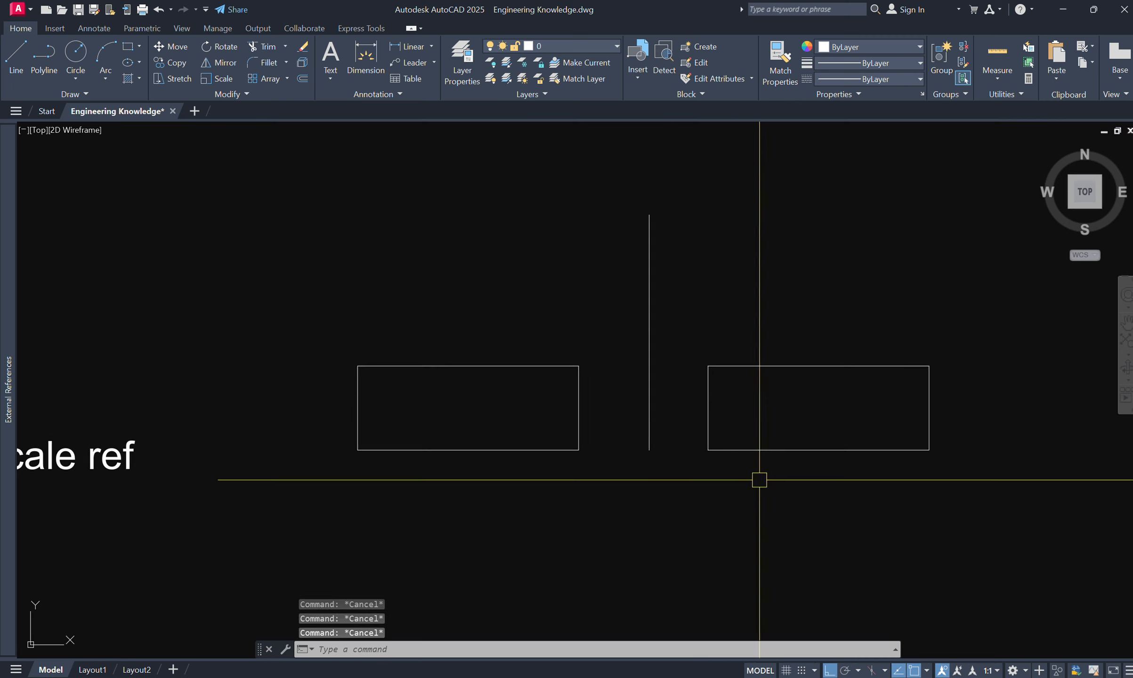
- Scale the copied rectangle from its lower-left corner using Reference, matching its left edge height to the vertical line's top end
middle_click_drag(759, 480, 659, 474)
type("c")
key("Return")
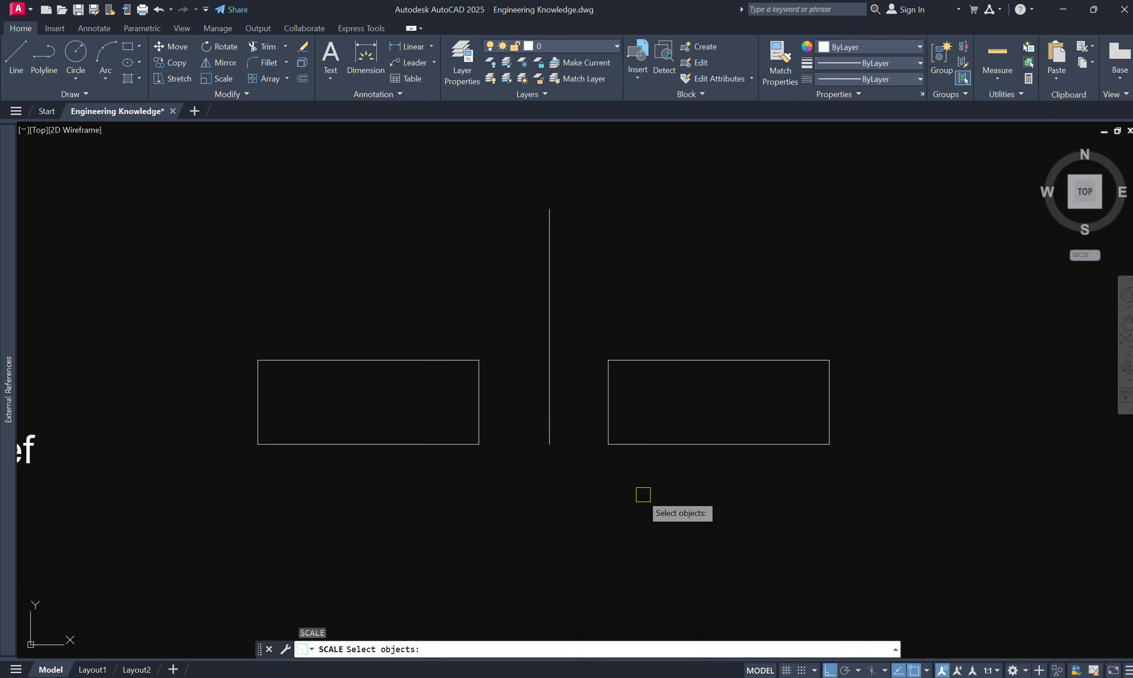
left_click(727, 508)
left_click(622, 297)
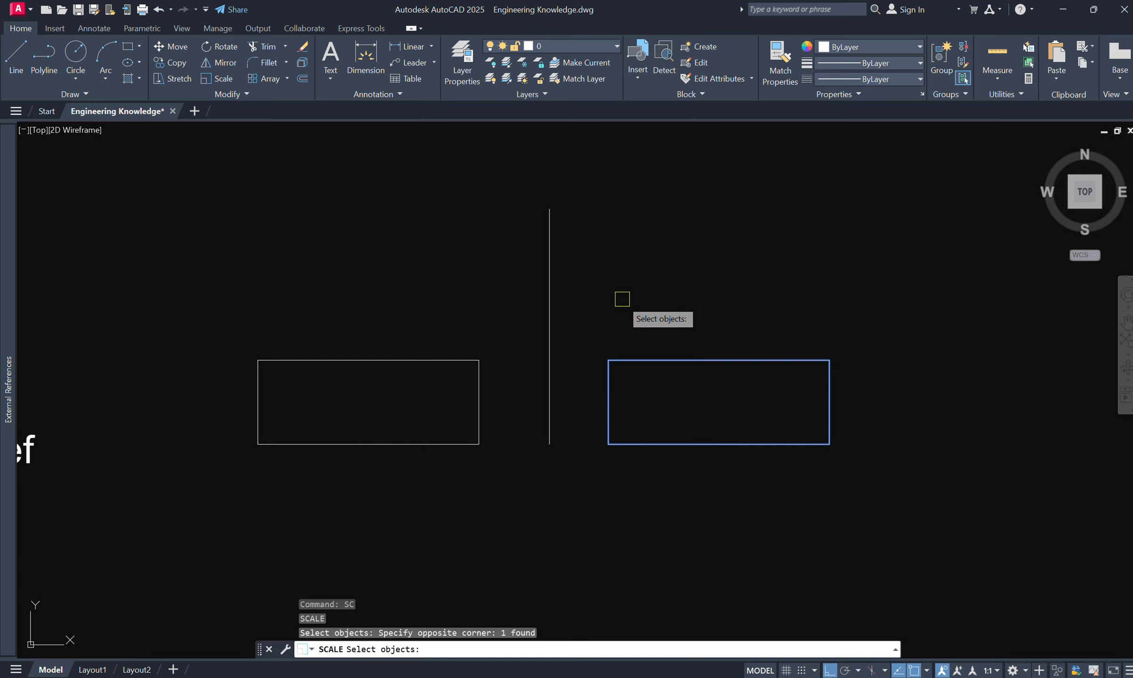
key("Return")
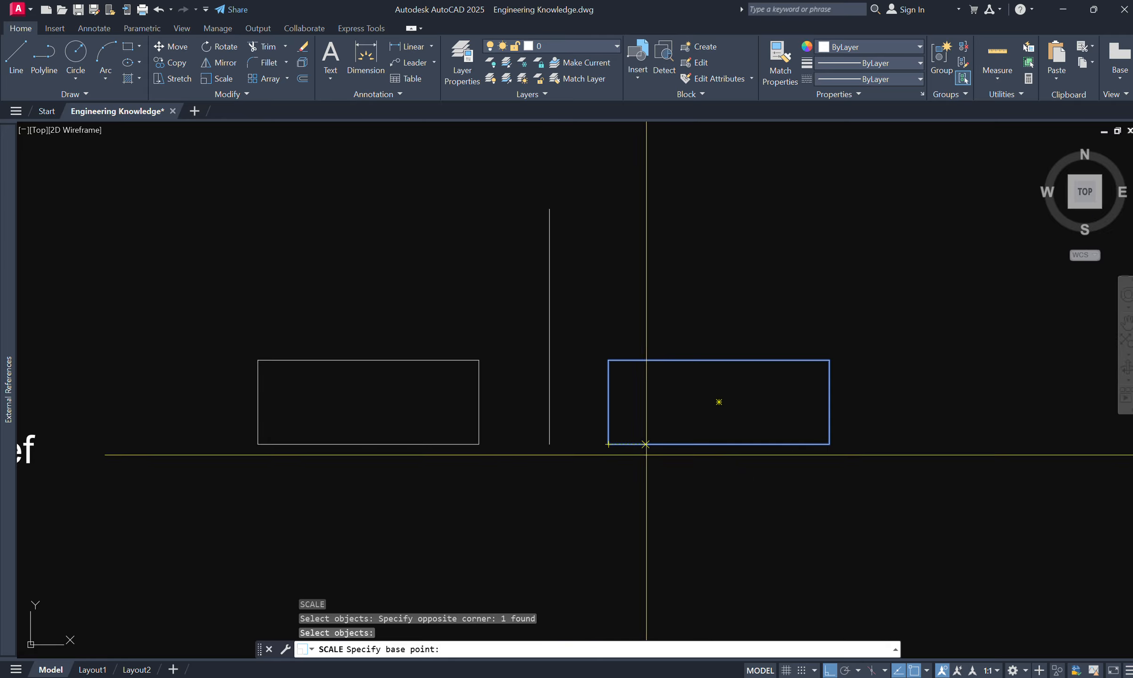
left_click(608, 444)
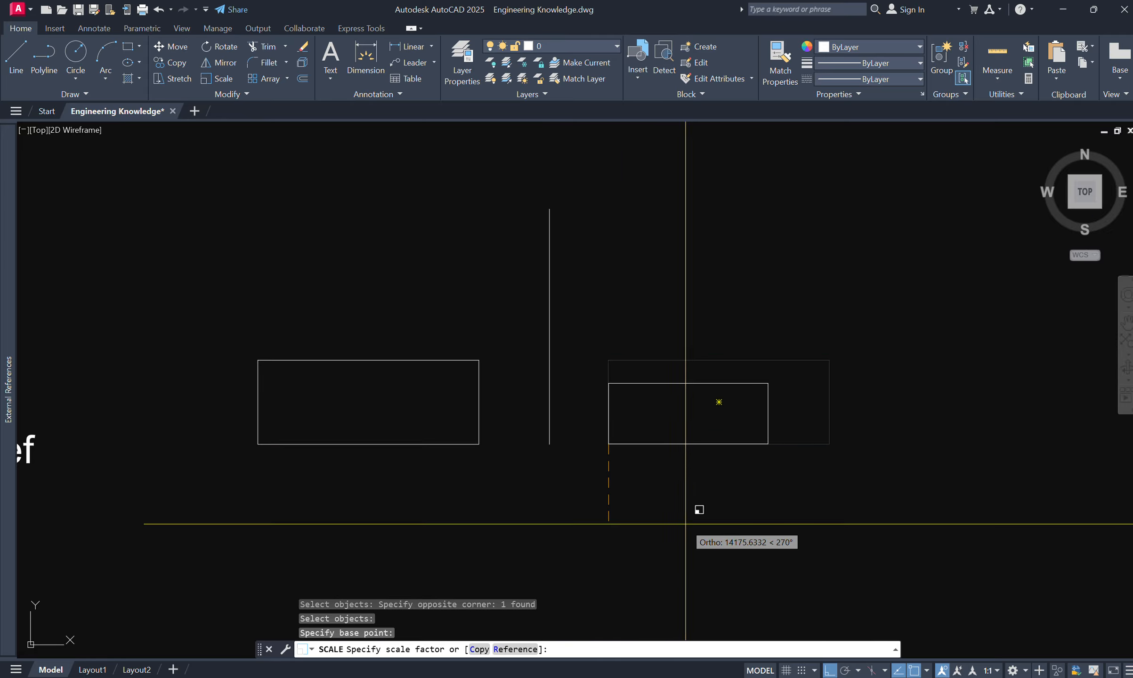
type("r")
key("Return")
left_click(608, 443)
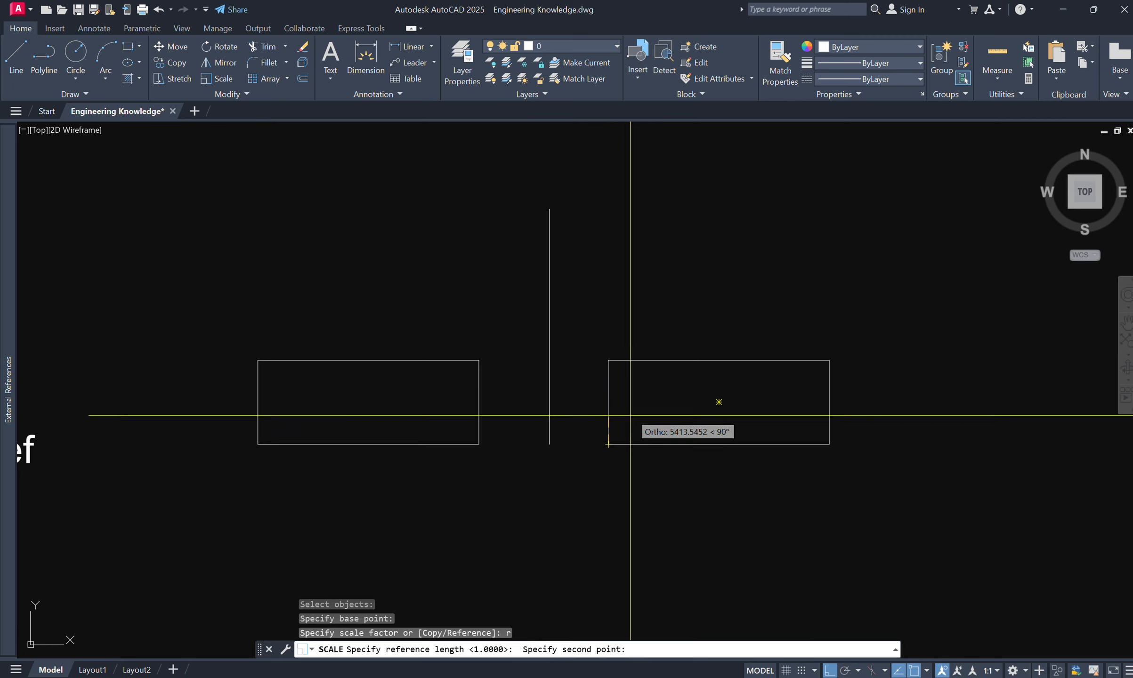
left_click(608, 360)
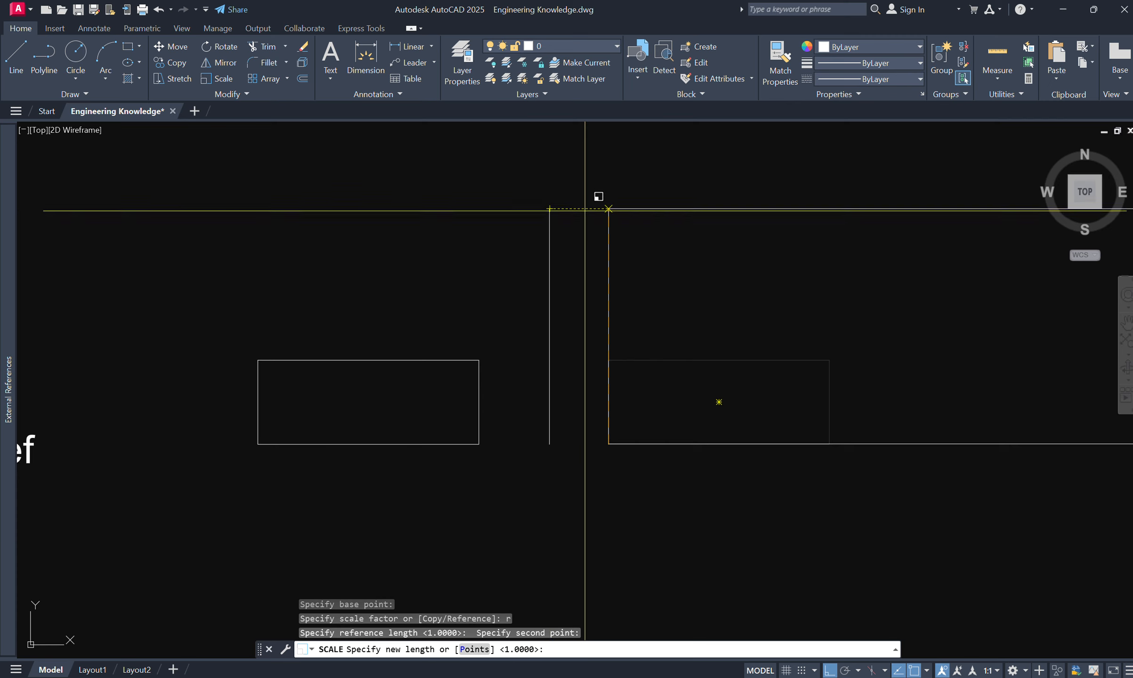
left_click(607, 210)
key("Escape")
scroll(518, 357, "down", 4)
scroll(592, 353, "up", 2)
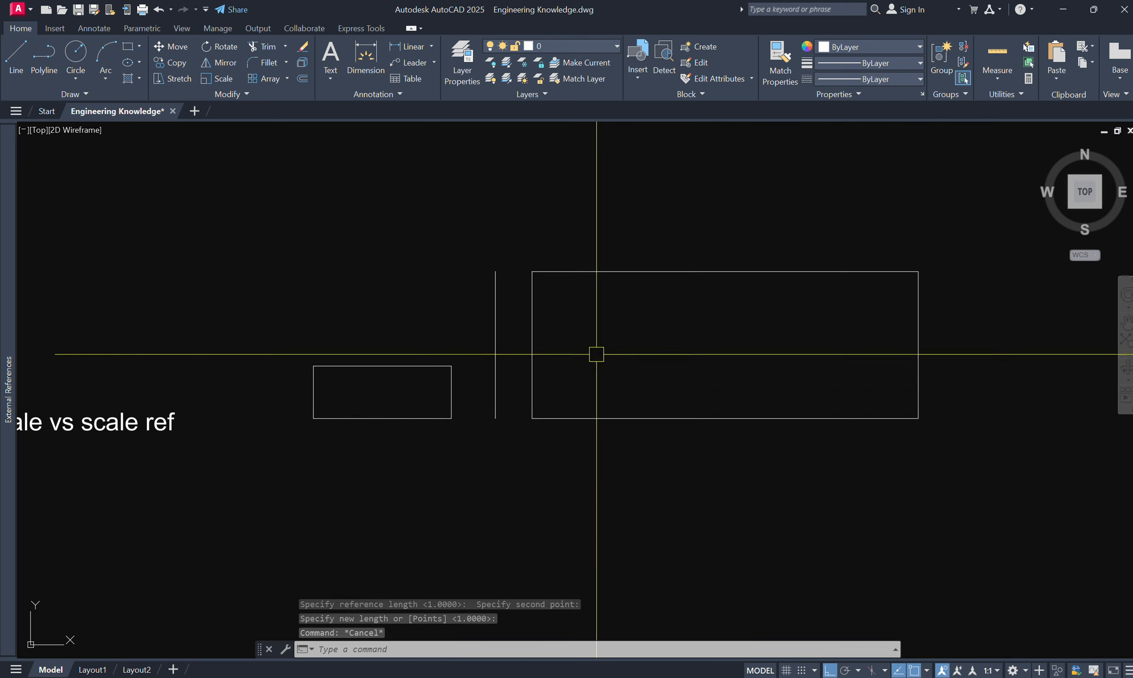
- Undo the reference scaling of the copied rectangle, and redo it
key("ctrl+z")
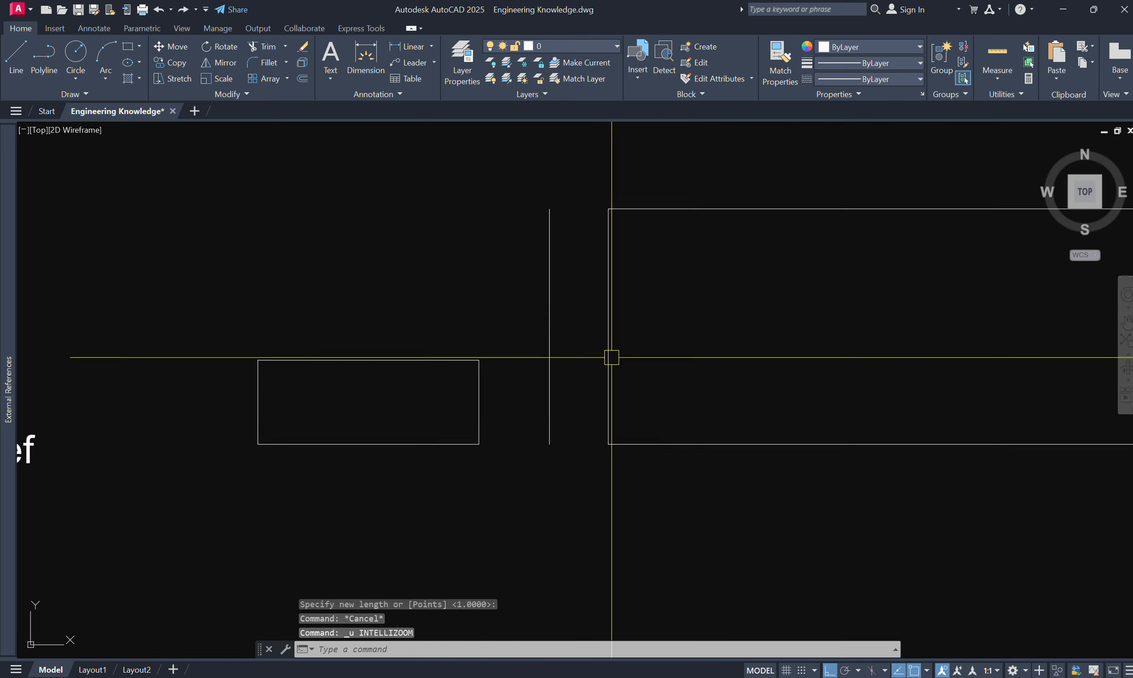
key("ctrl+z")
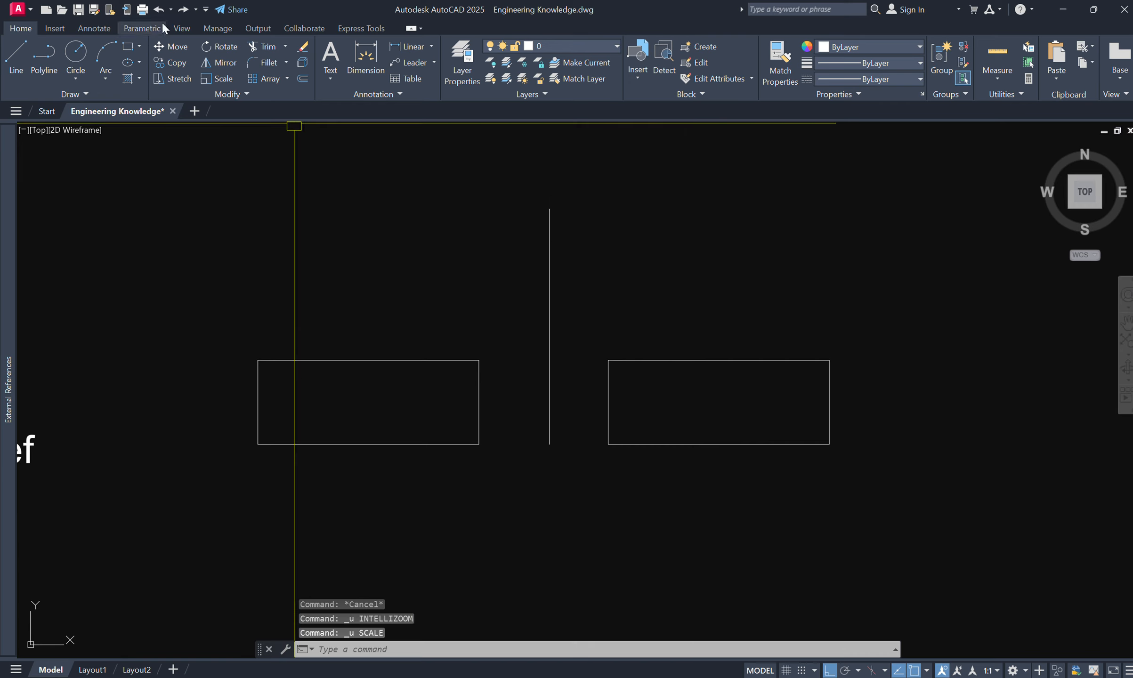
left_click(182, 14)
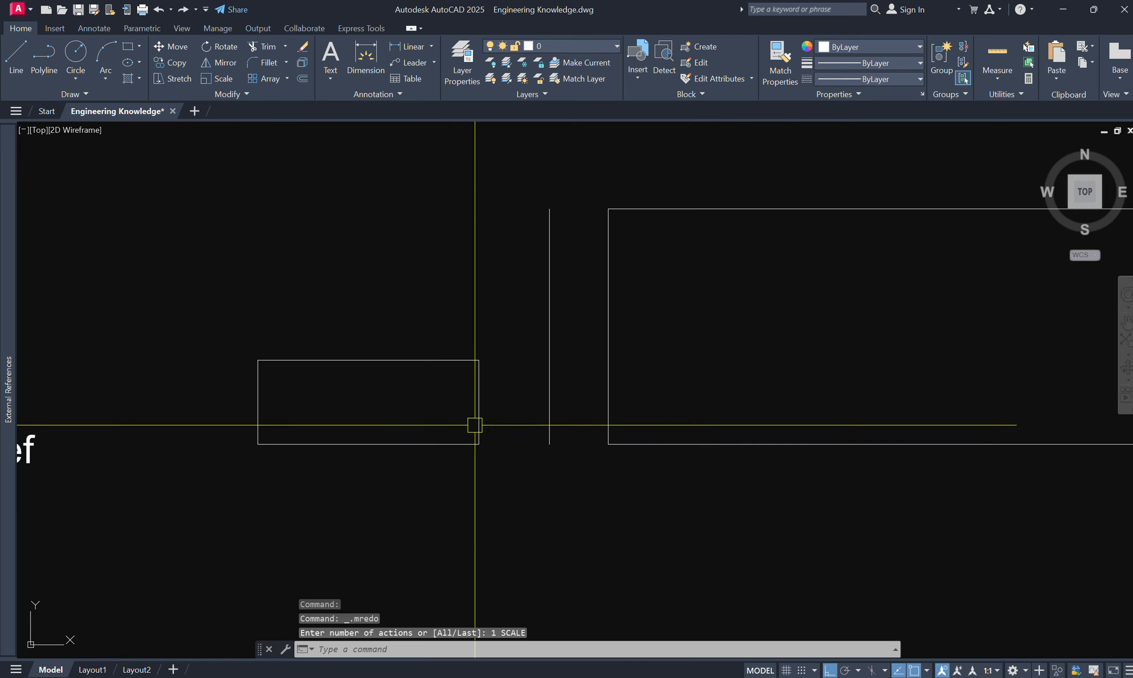
- Locate the "4 Rotate vs Rotate ref" example with its rectangle and slanted line
scroll(491, 514, "down", 5)
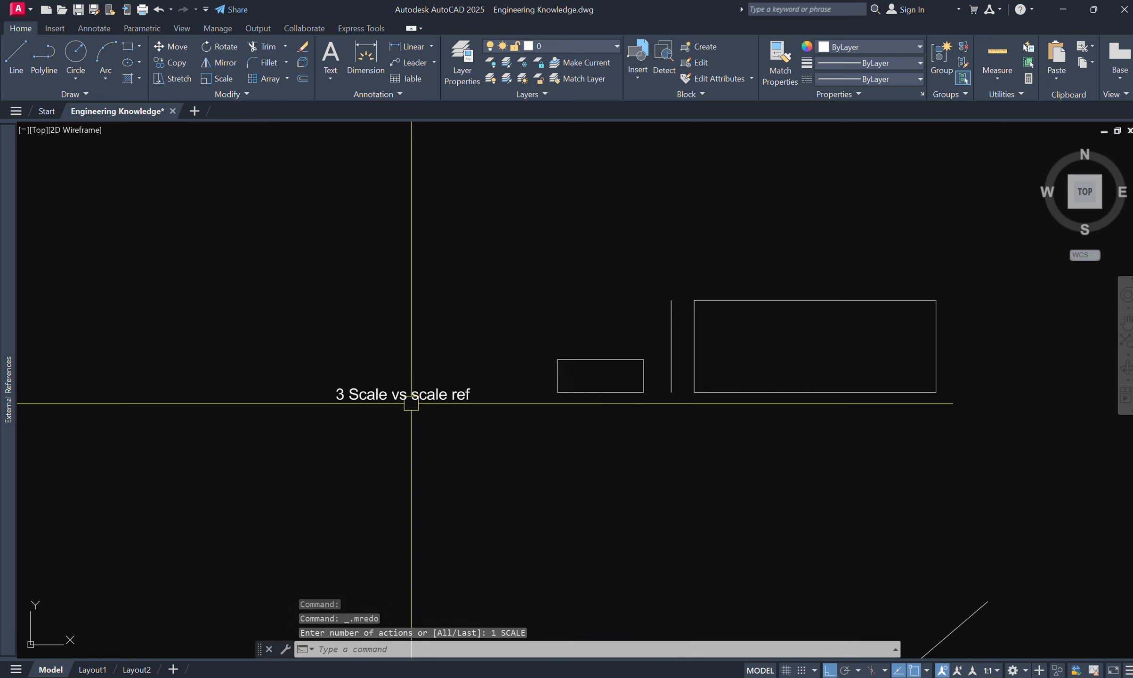
mouse_move(723, 445)
middle_mouse_down()
mouse_move(554, 261)
mouse_move(565, 212)
middle_mouse_up()
mouse_move(635, 398)
middle_mouse_down()
mouse_move(655, 338)
mouse_move(693, 431)
middle_mouse_up()
scroll(656, 440, "up", 2)
key("Escape")
key("Escape")
key("Escape")
type("m")
key("Return")
key("Escape")
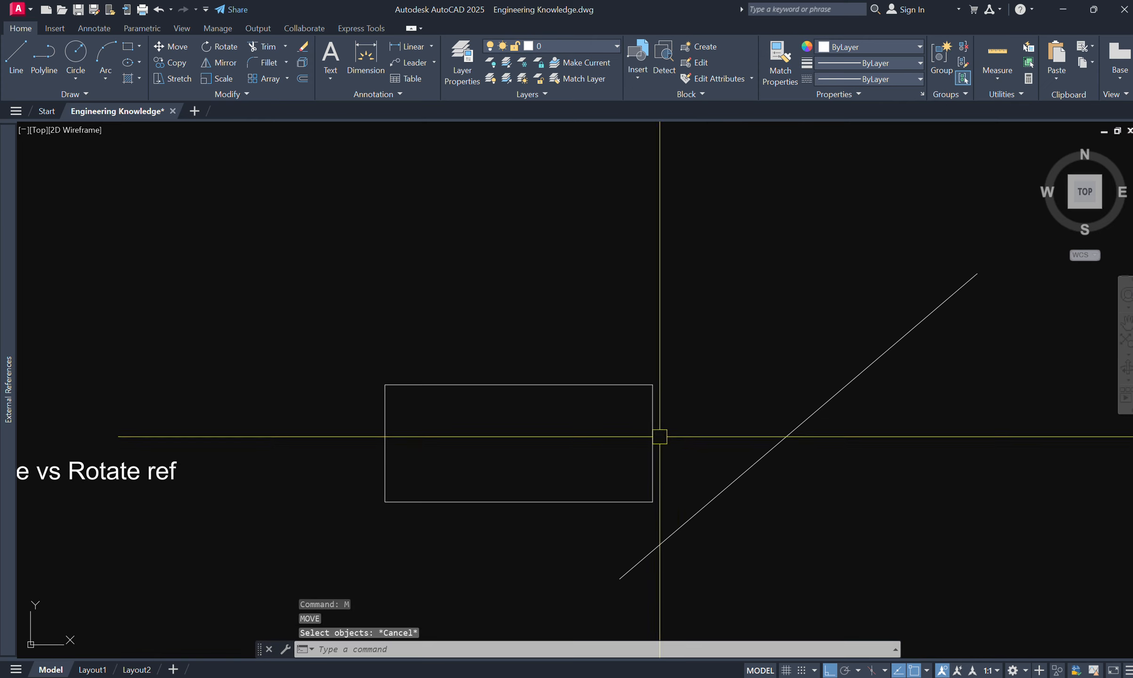
key("Escape")
type("x")
key("Escape")
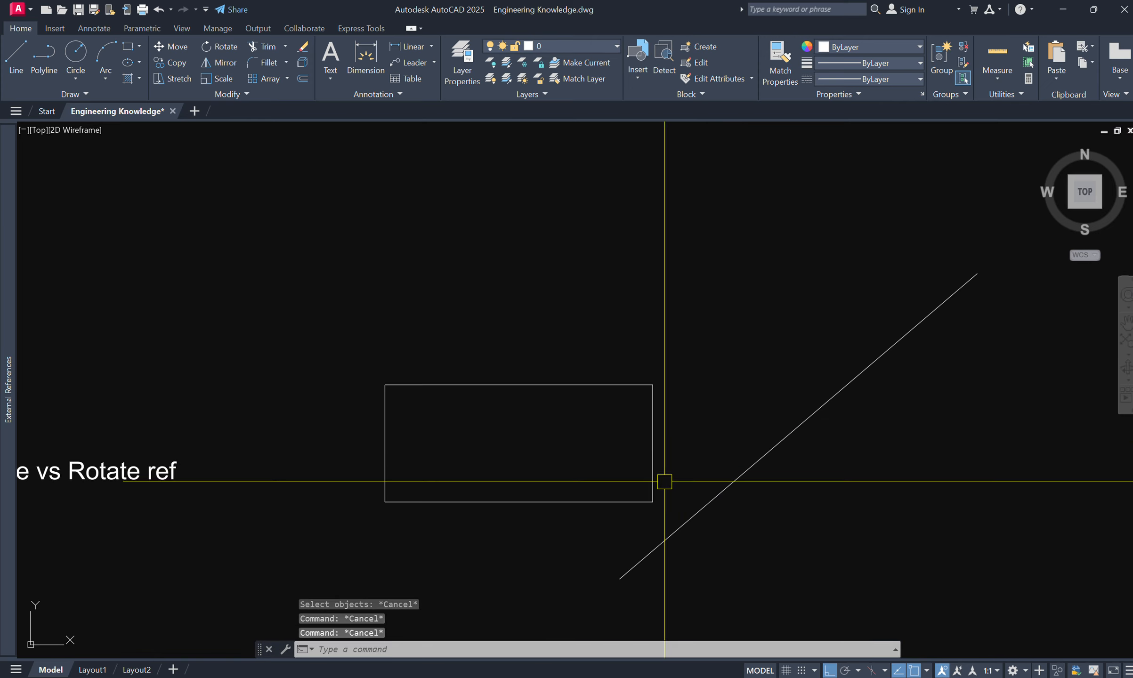
- Copy the rectangle in the "4 Rotate vs Rotate ref" example horizontally to the other side of the slanted line
type("co")
key("Return")
left_click(649, 414)
scroll(536, 417, "down", 4)
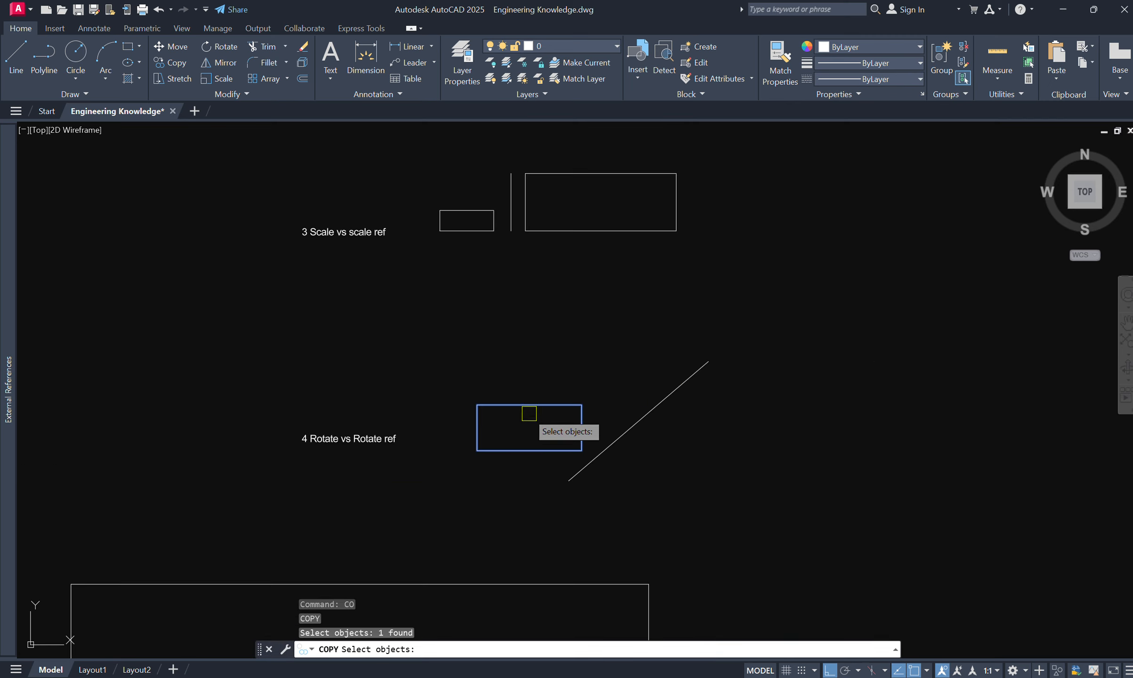
key("Return")
left_click(657, 521)
left_click(904, 509)
key("Escape")
scroll(531, 488, "up", 2)
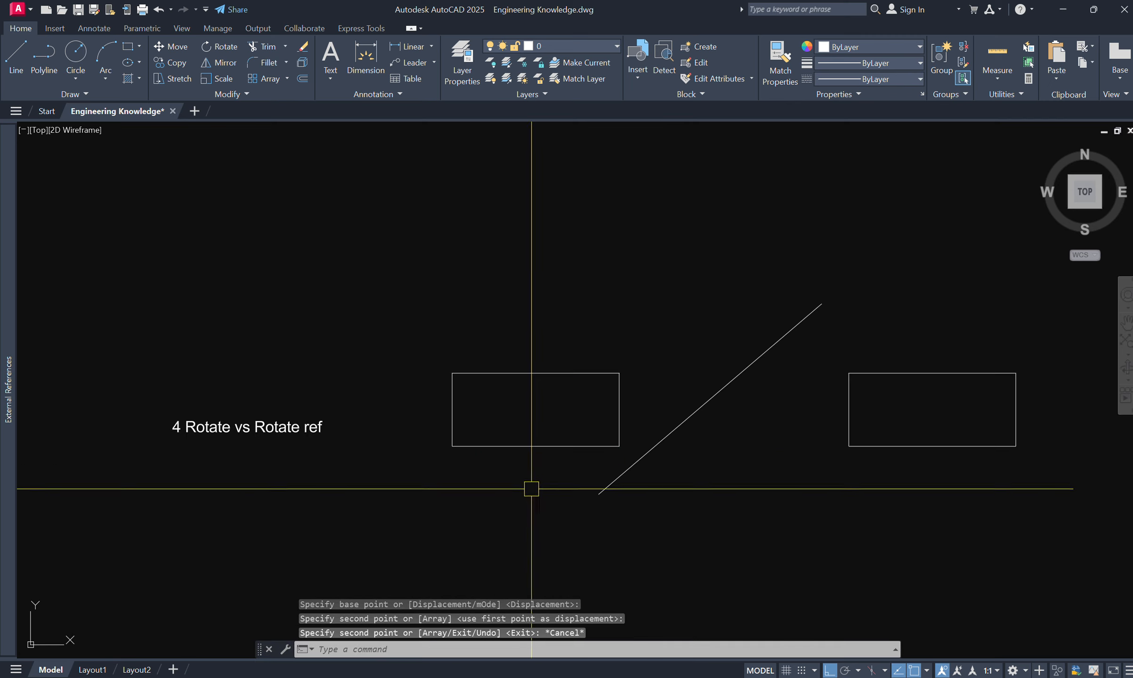
- Move the slanted line horizontally a short distance toward the copied rectangle, clear of the original one
middle_click_drag(531, 488, 548, 490)
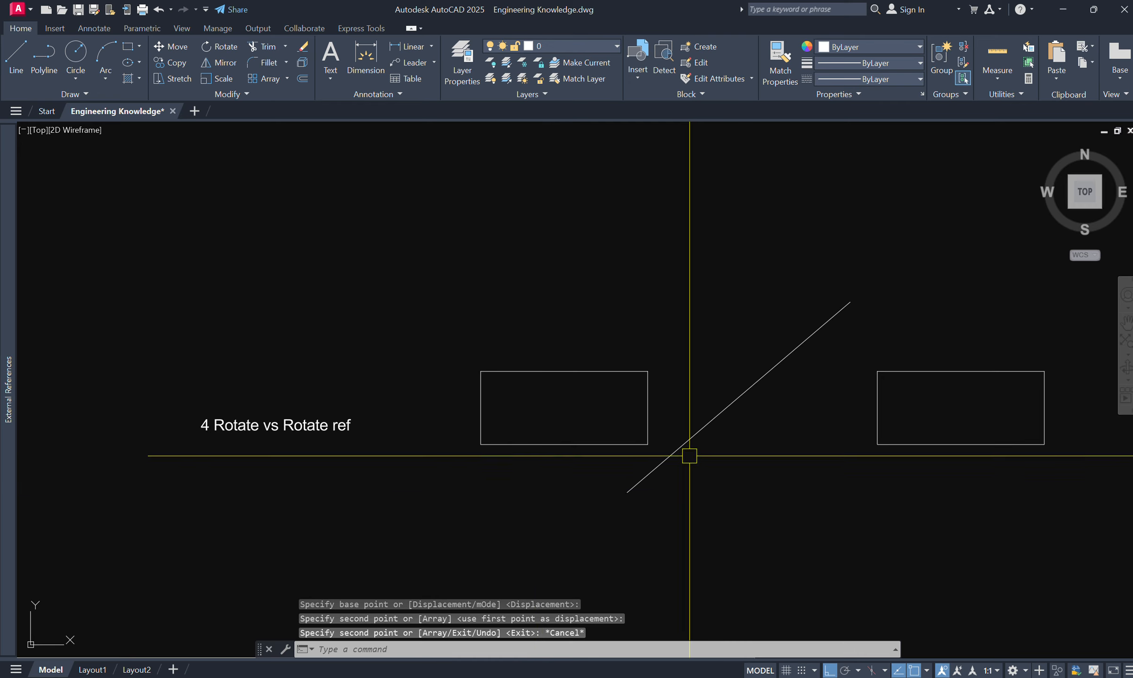
middle_click_drag(768, 457, 658, 448)
type("m")
key("Return")
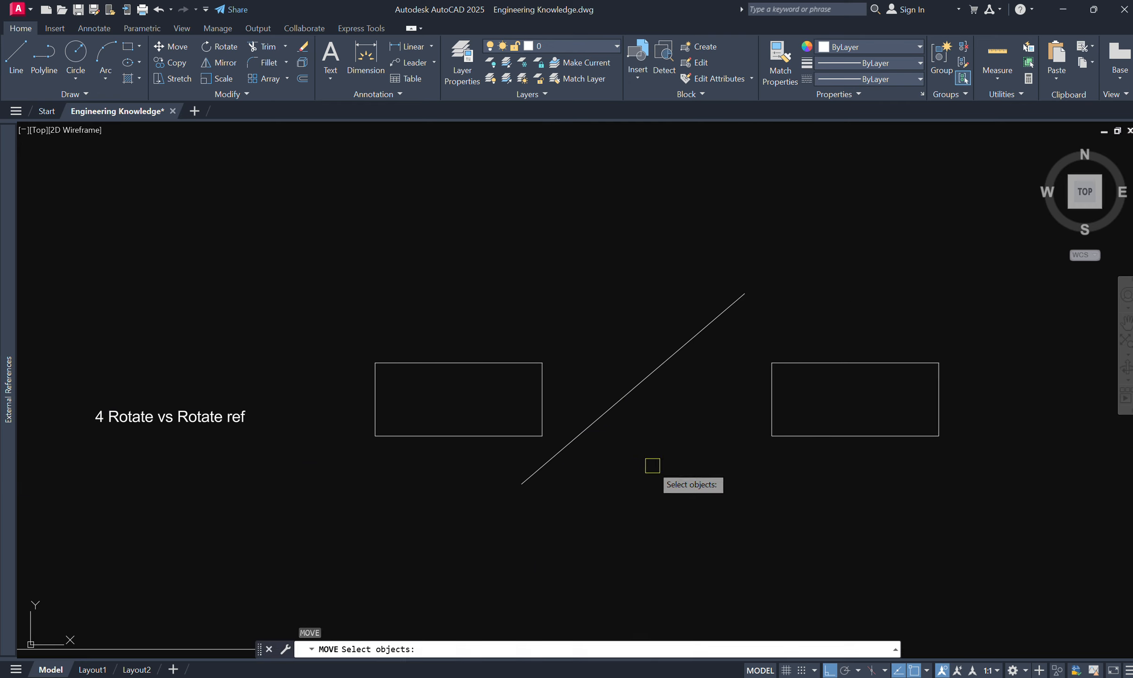
left_click(652, 463)
left_click(571, 263)
key("Return")
left_click(569, 263)
left_click(622, 264)
middle_click_drag(545, 464, 639, 432)
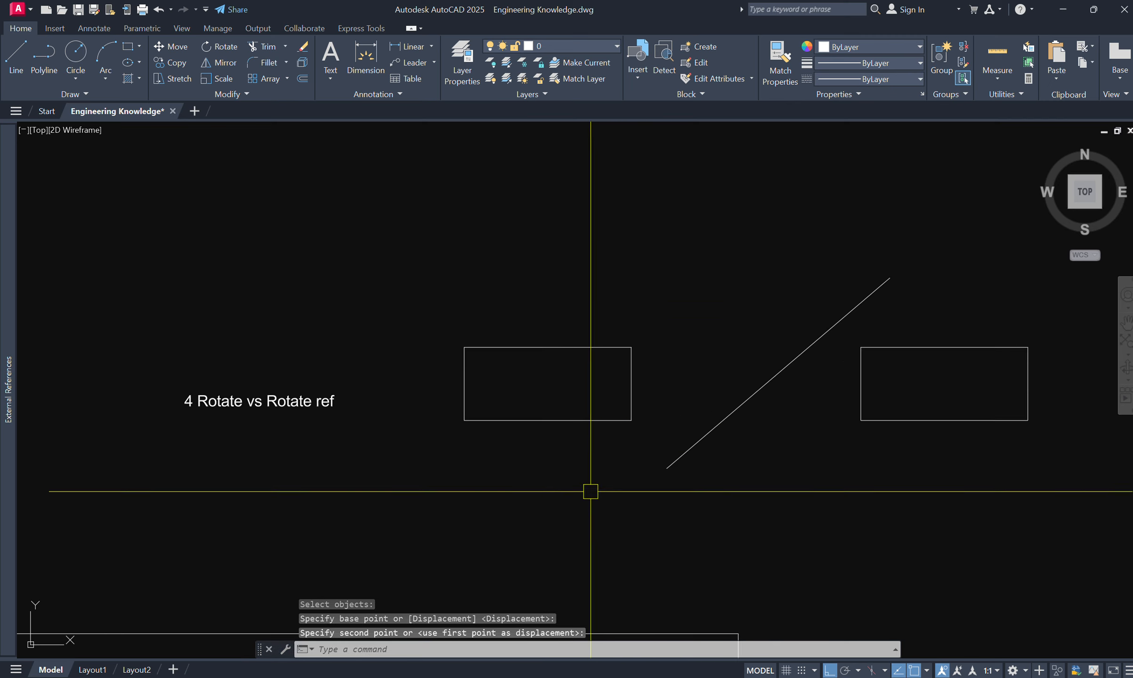
- Rotate the original rectangle by 45 degrees about its lower-left corner with Ortho off
type("r")
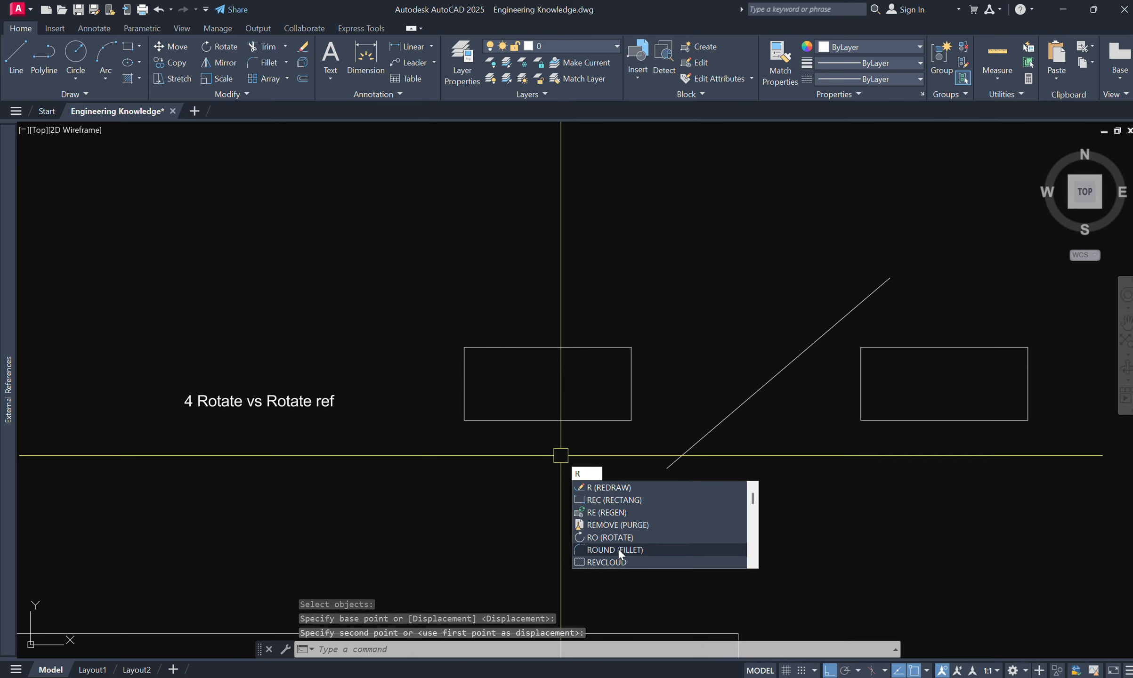
left_click(609, 537)
left_click(587, 468)
left_click(519, 368)
key("Return")
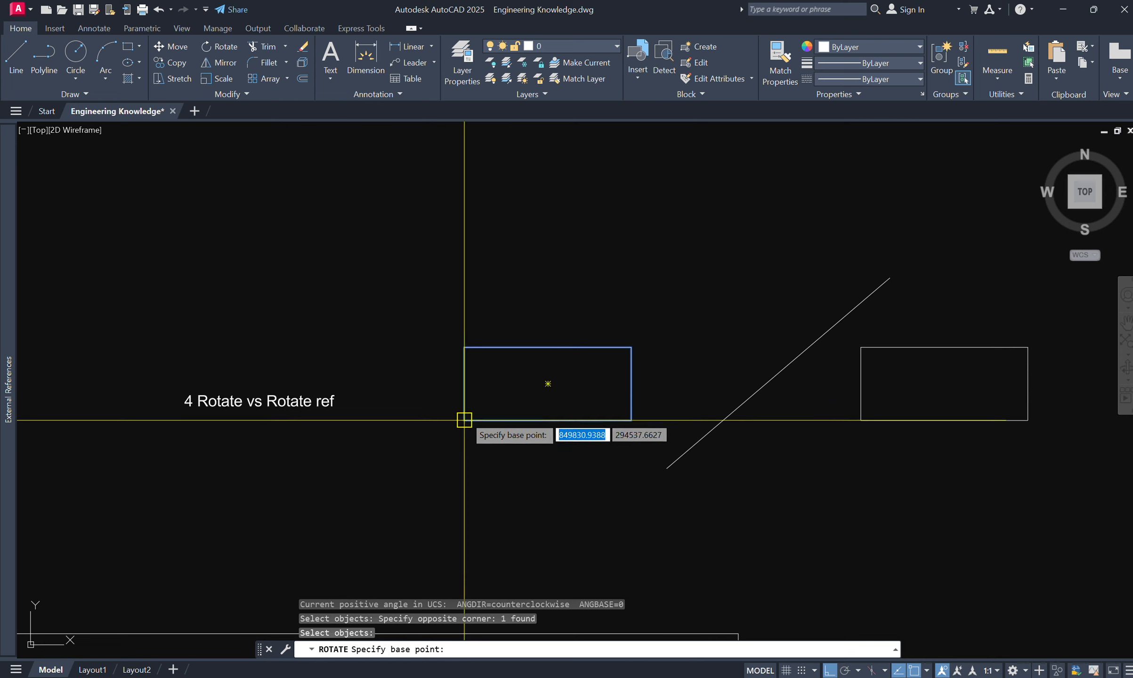
left_click(464, 420)
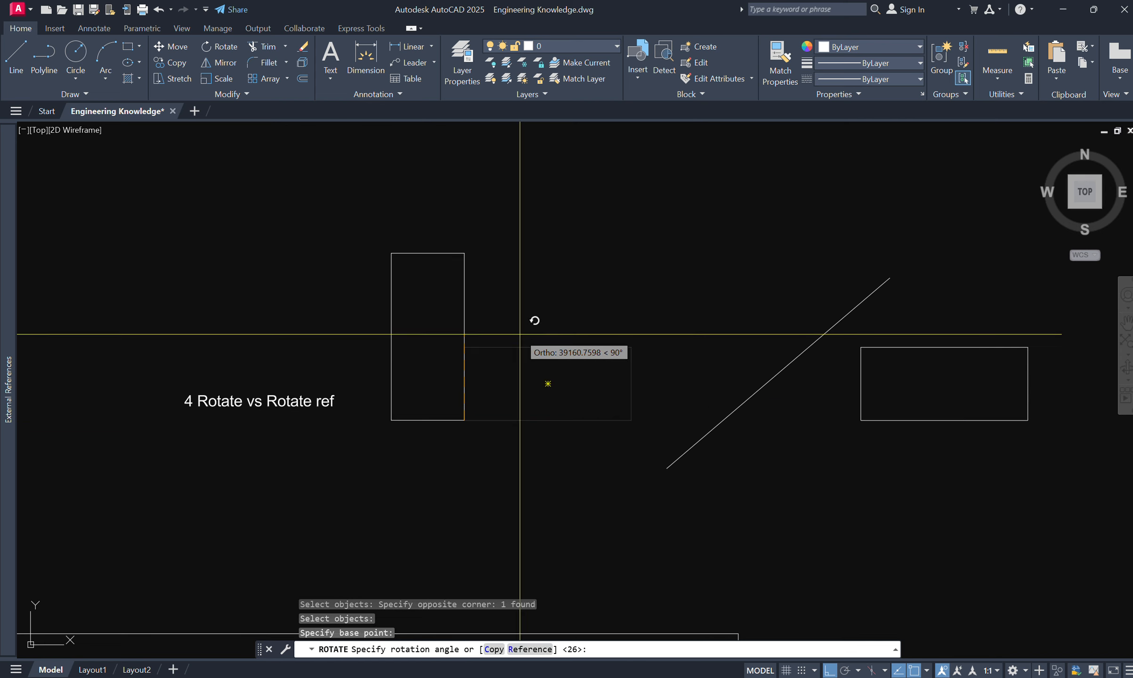
key("F8")
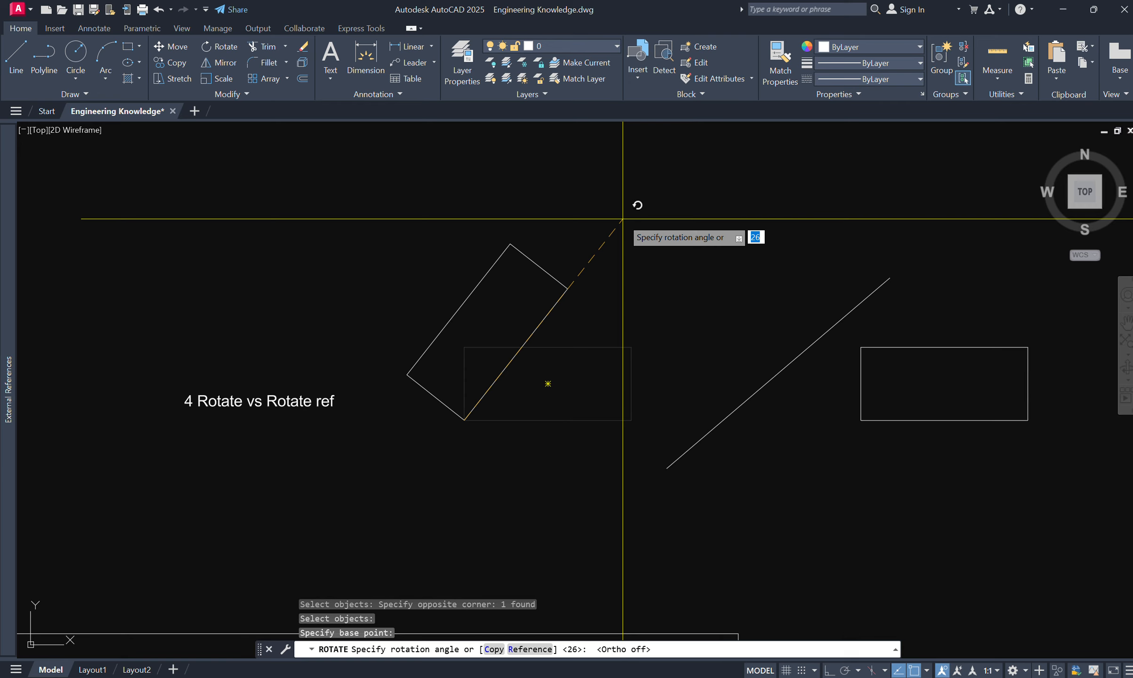
key("Return")
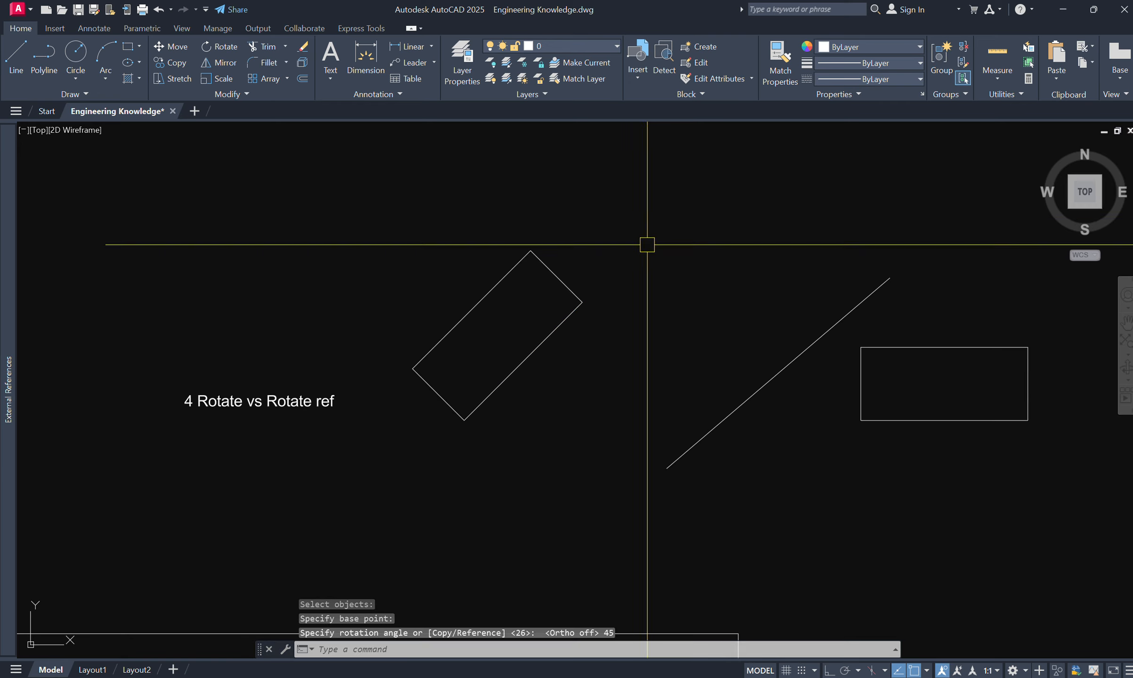
left_click_drag(554, 351, 513, 316)
key("Escape")
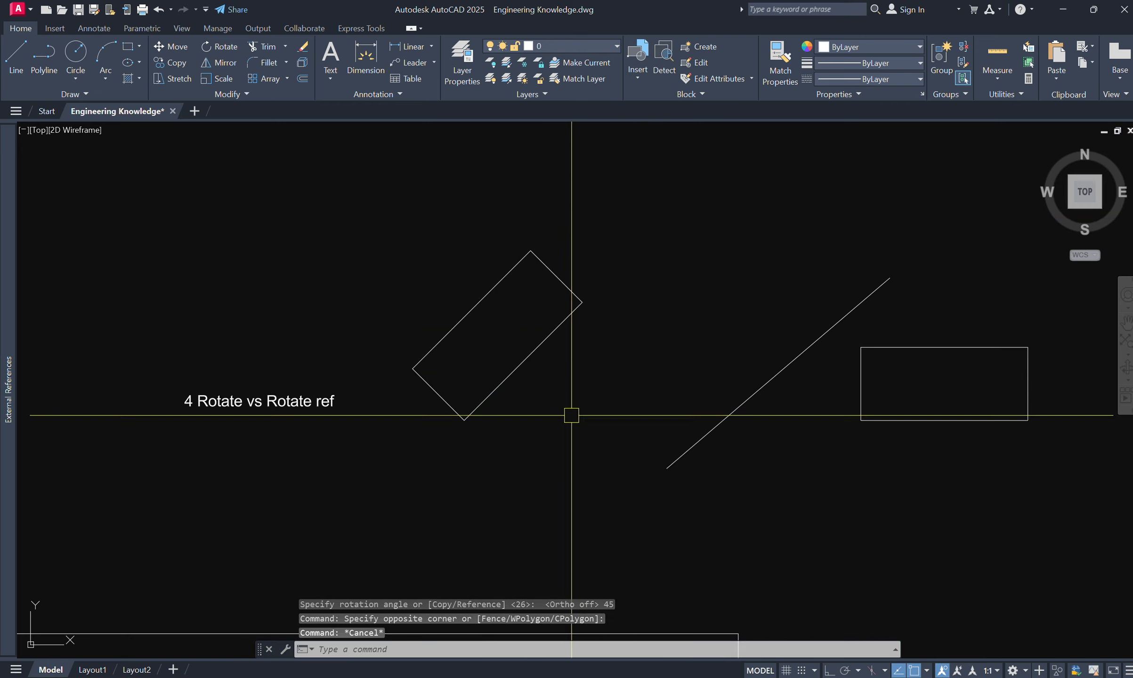
- Move the slanted line up and to the right so that it sits above the copied rectangle
middle_click_drag(710, 410, 595, 400)
key("Escape")
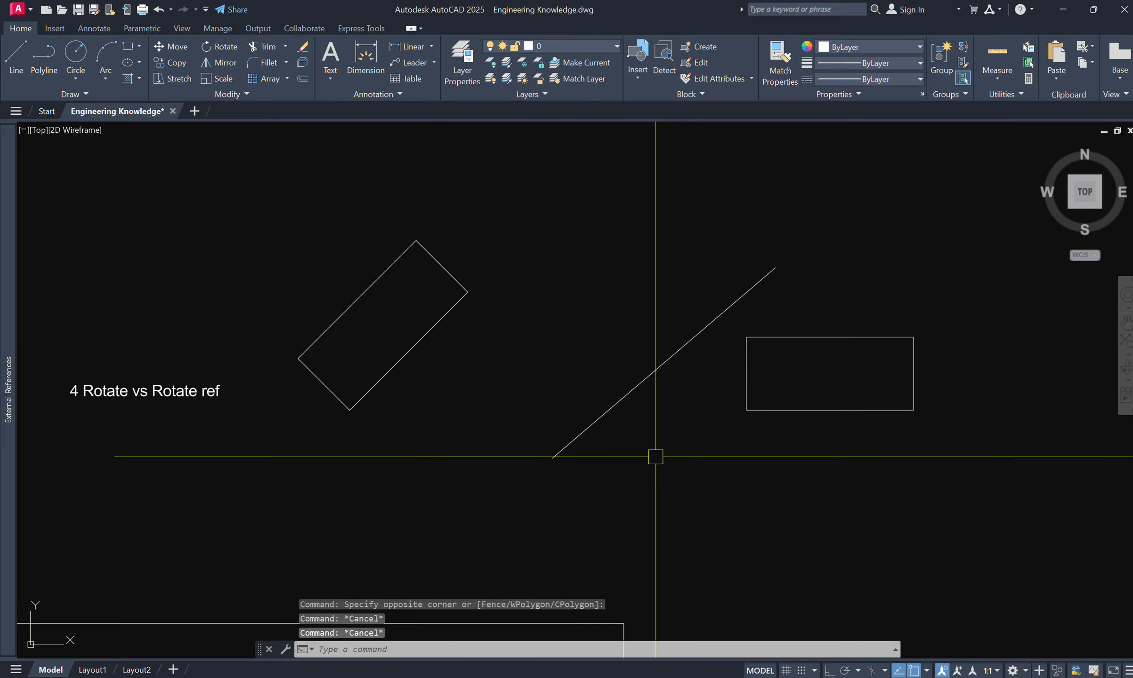
middle_click_drag(795, 434, 680, 434)
key("Escape")
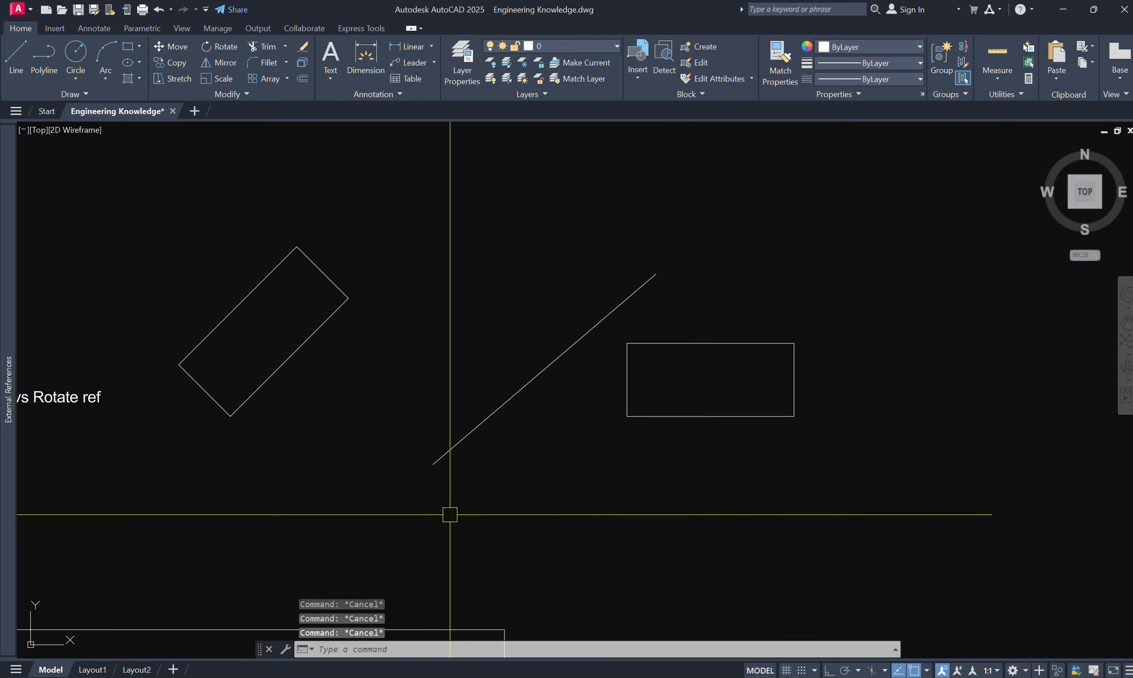
type("m")
key("space")
left_click(523, 508)
left_click(462, 349)
key("space")
left_click(556, 515)
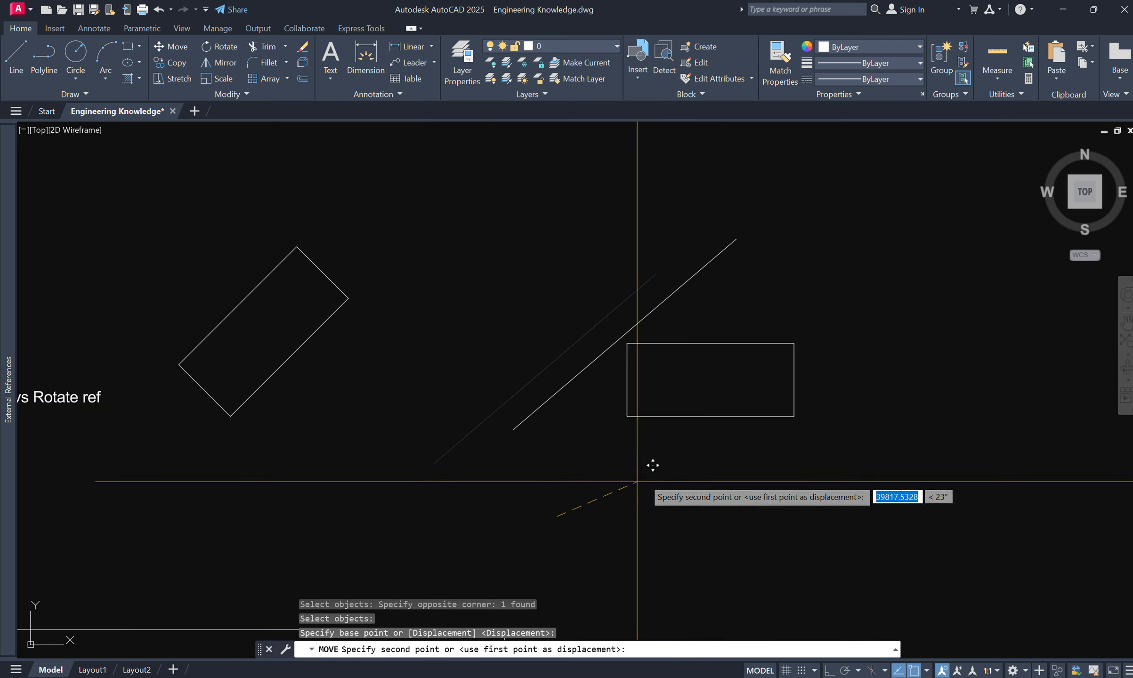
left_click(751, 349)
middle_click_drag(686, 385, 642, 427)
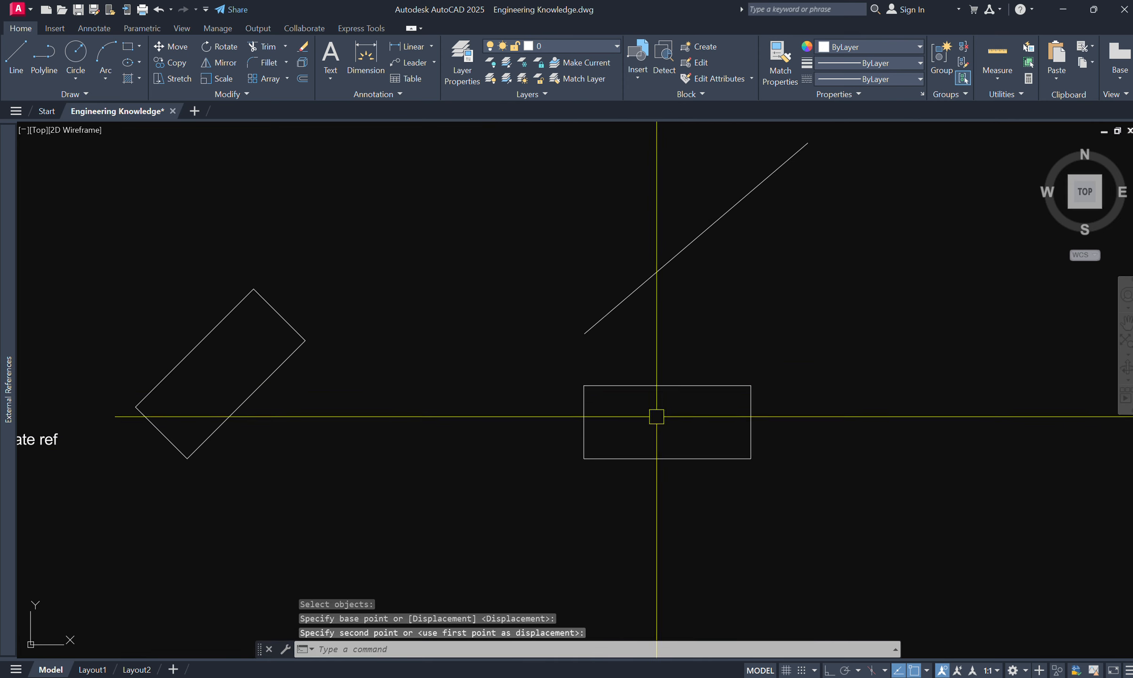
- Move the copied rectangle slightly up and to the right, beside the slanted line's lower end
middle_click_drag(714, 346, 625, 357)
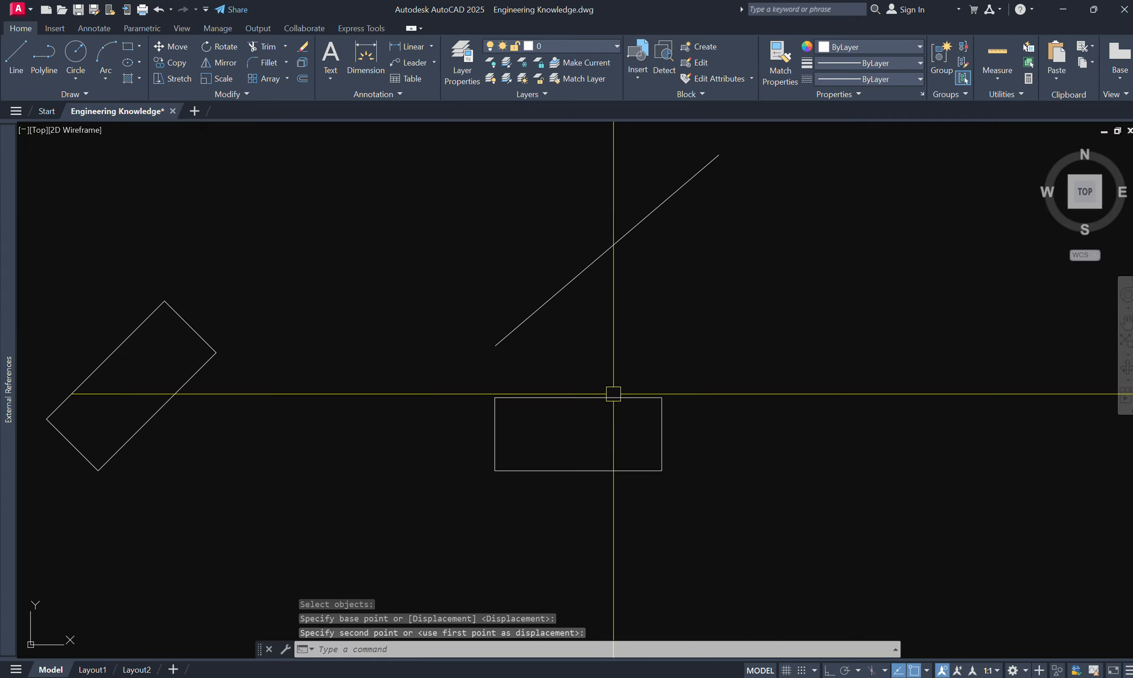
type("m")
key("space")
left_click(647, 480)
left_click(615, 456)
key("space")
left_click(722, 536)
left_click(771, 481)
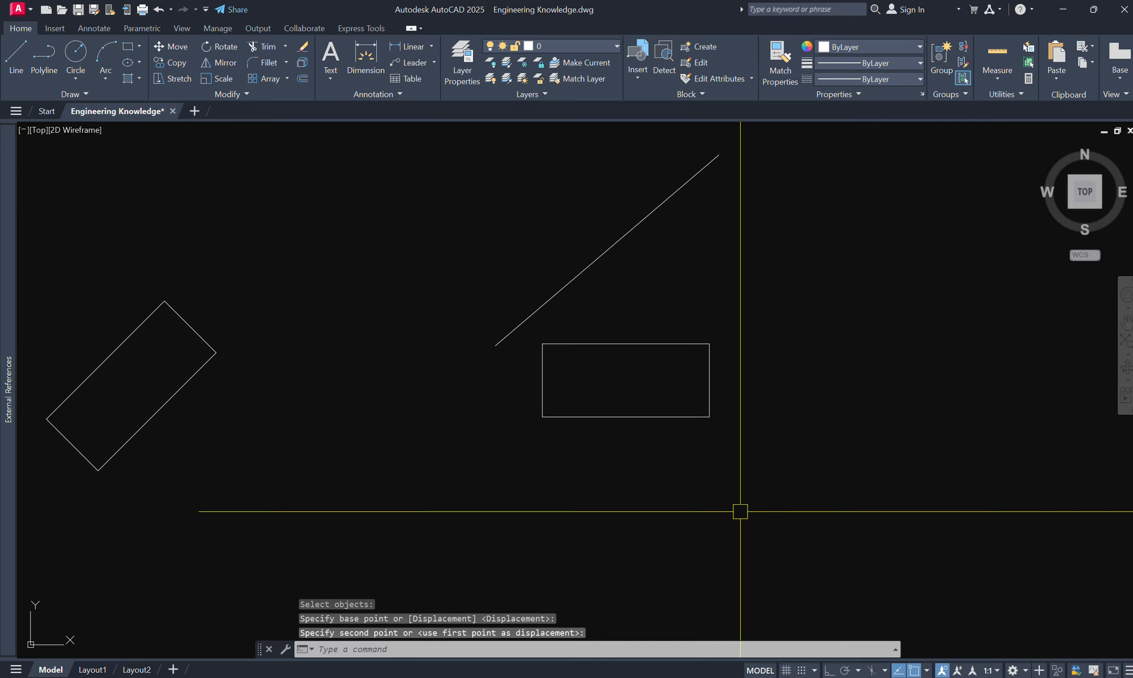
- Move the copied rectangle by its upper-left corner onto the lower endpoint of the slanted line
key("space")
left_click(732, 492)
left_click(672, 400)
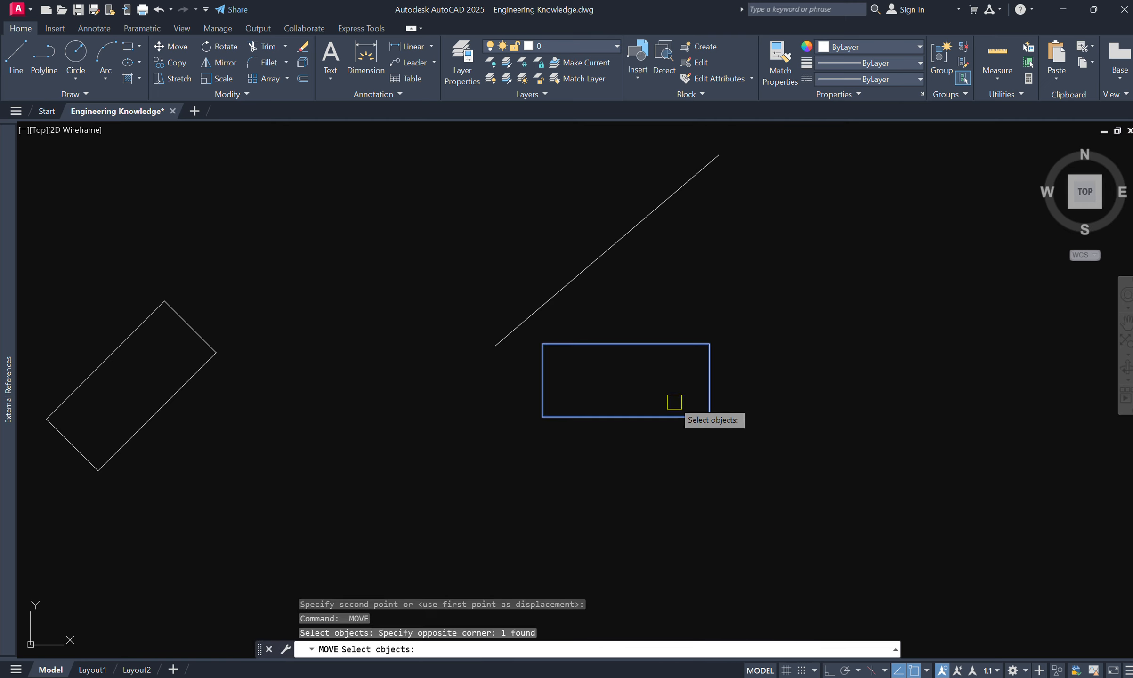
key("space")
left_click(543, 345)
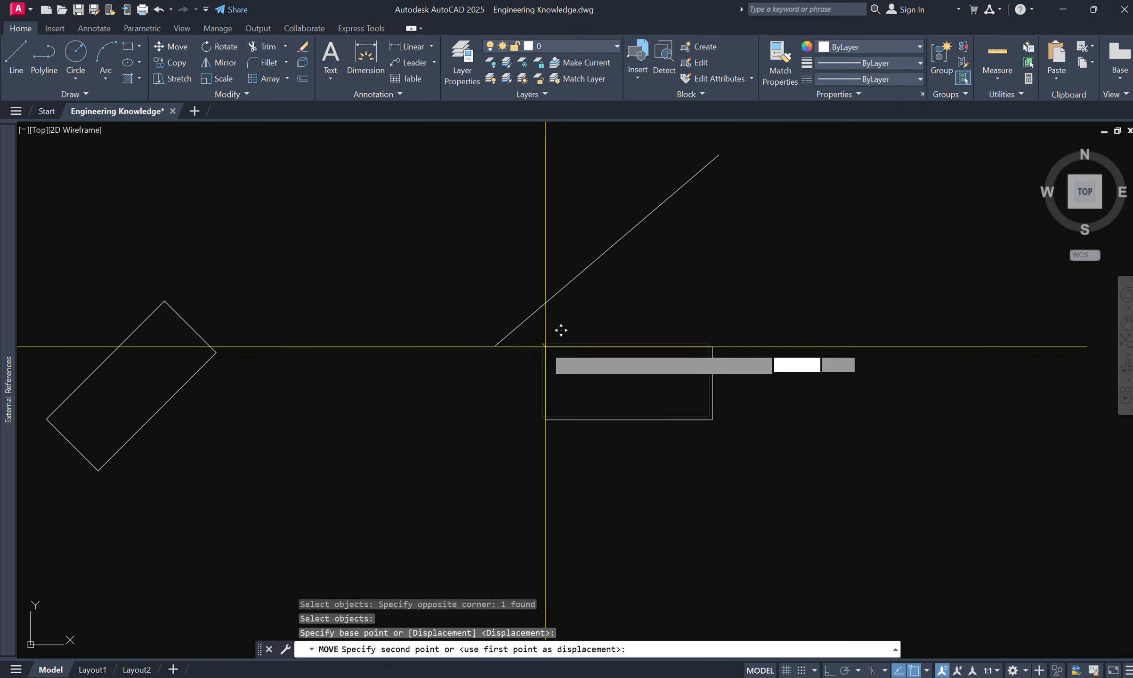
left_click(495, 346)
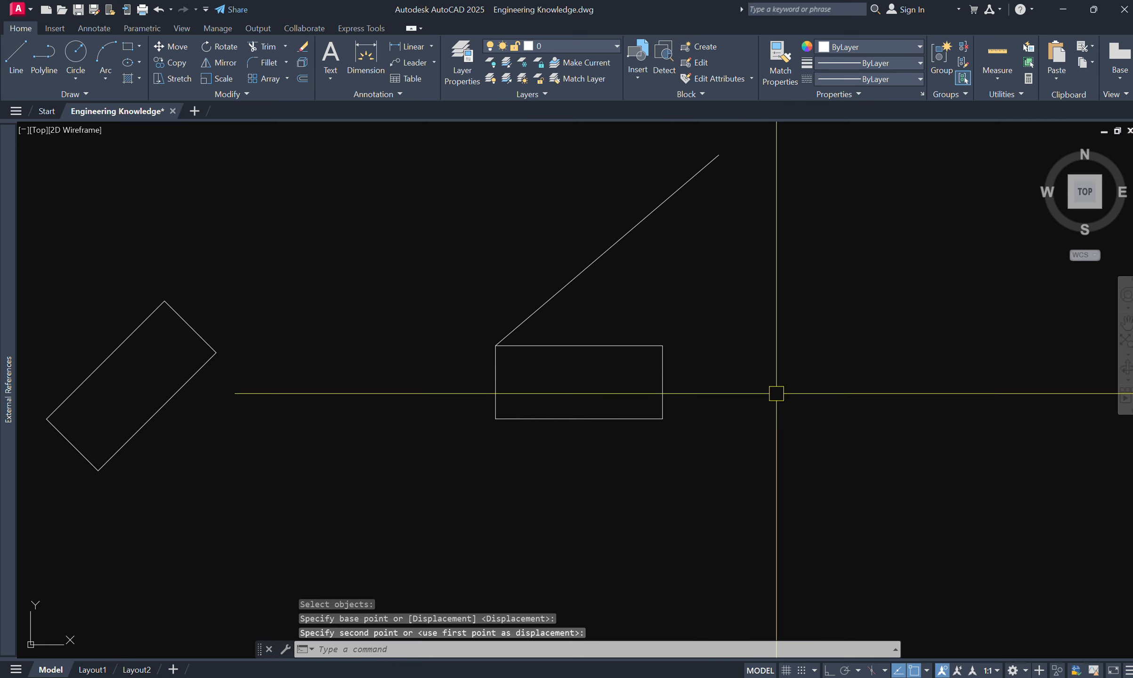
- Rotate the copied rectangle about its upper-left corner using Reference, aligning its top edge with the slanted line's upper endpoint
type("R")
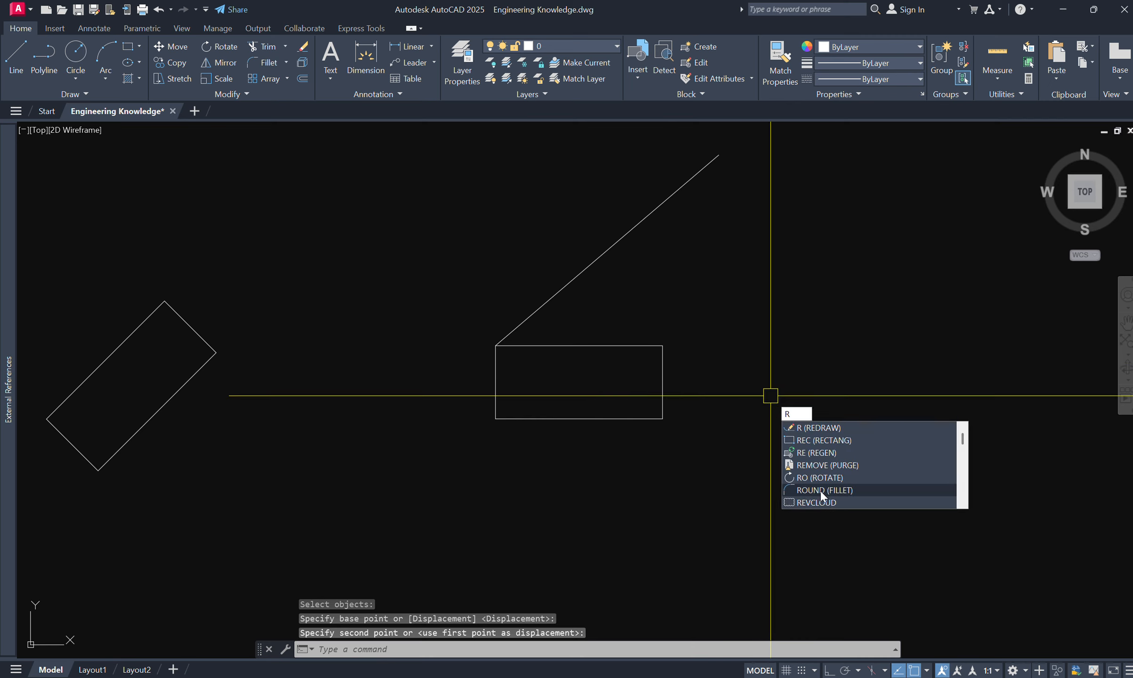
left_click(820, 477)
left_click(729, 494)
left_click(605, 362)
key("space")
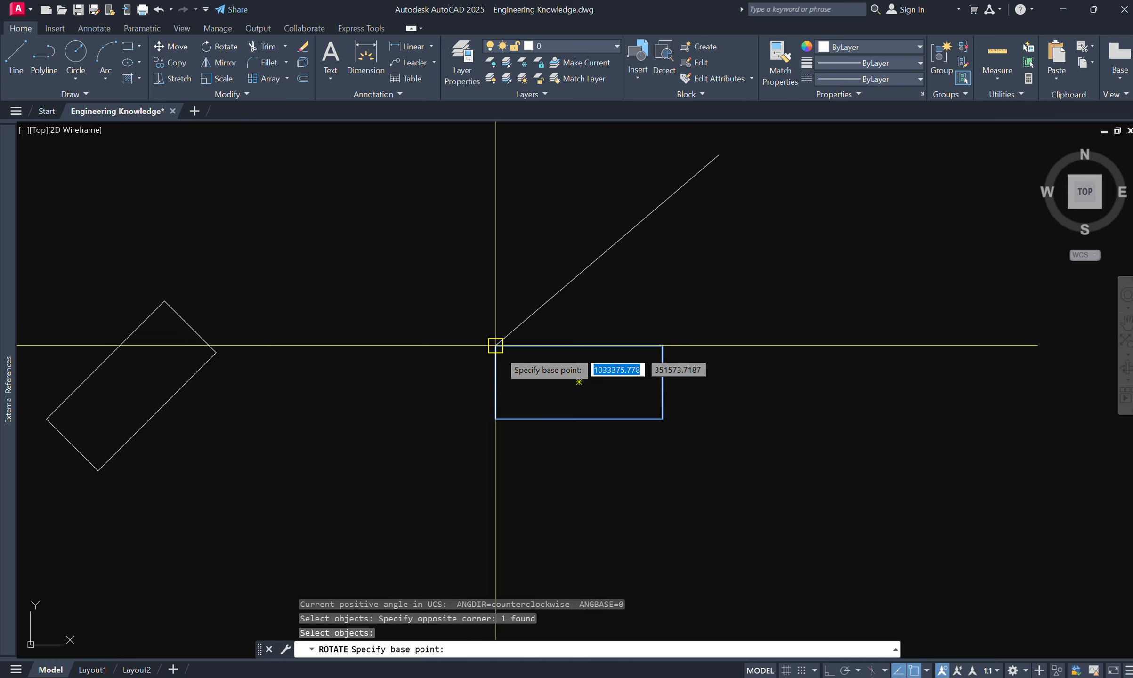
left_click(495, 346)
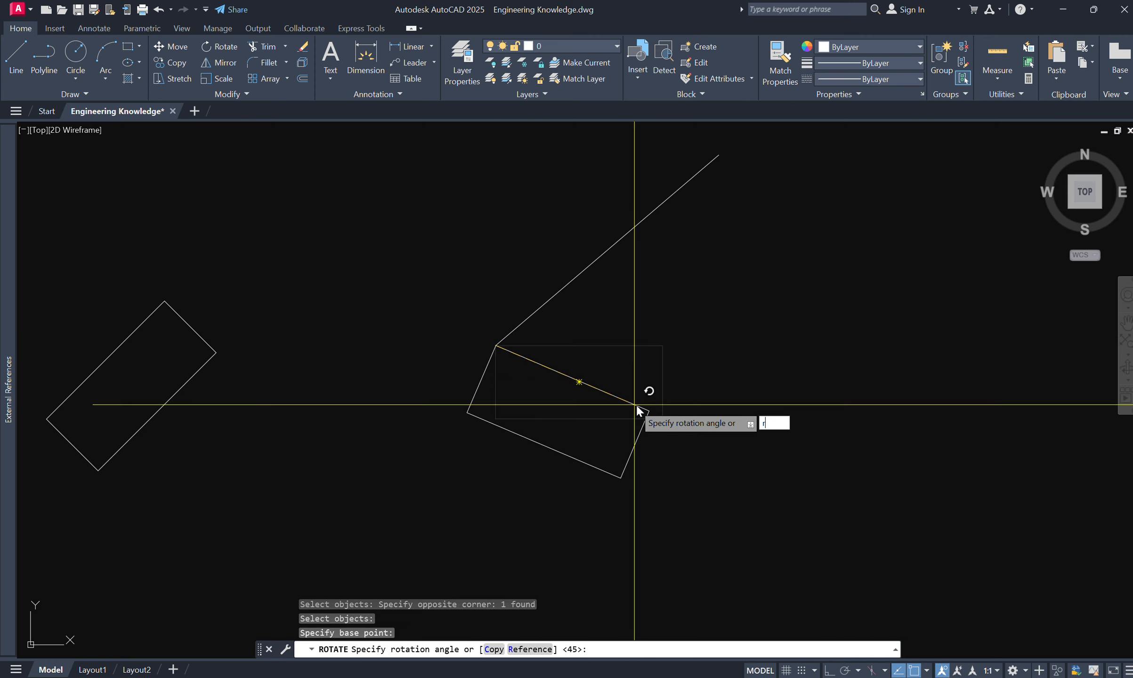
type("r")
key("Return")
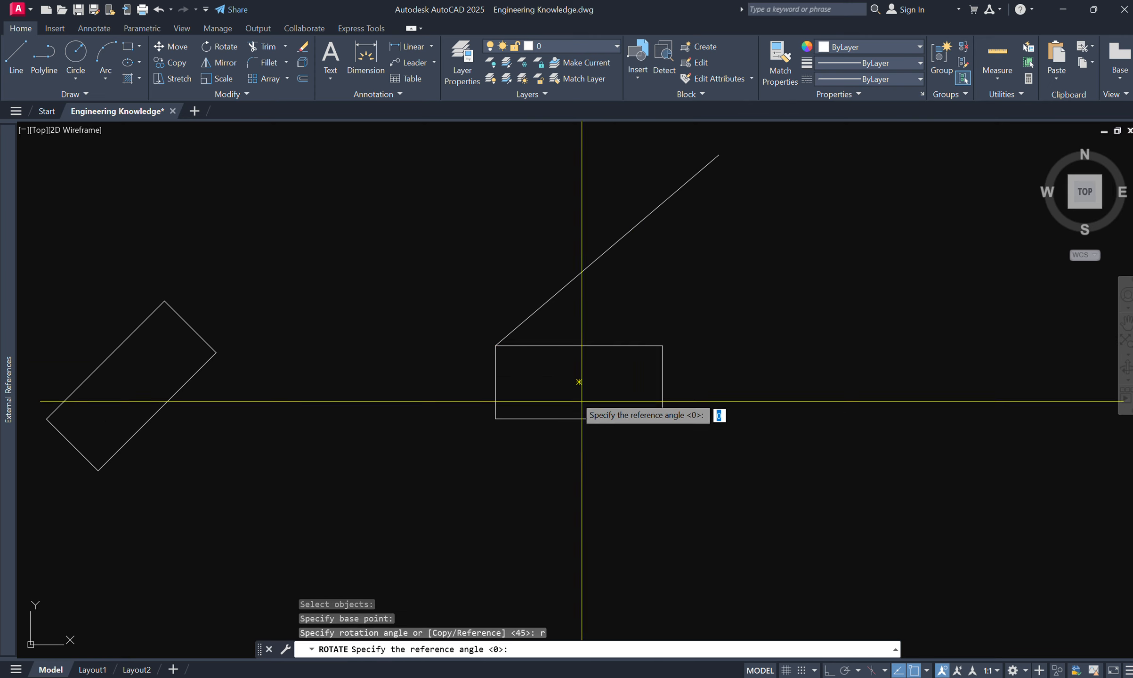
left_click(495, 346)
left_click(662, 346)
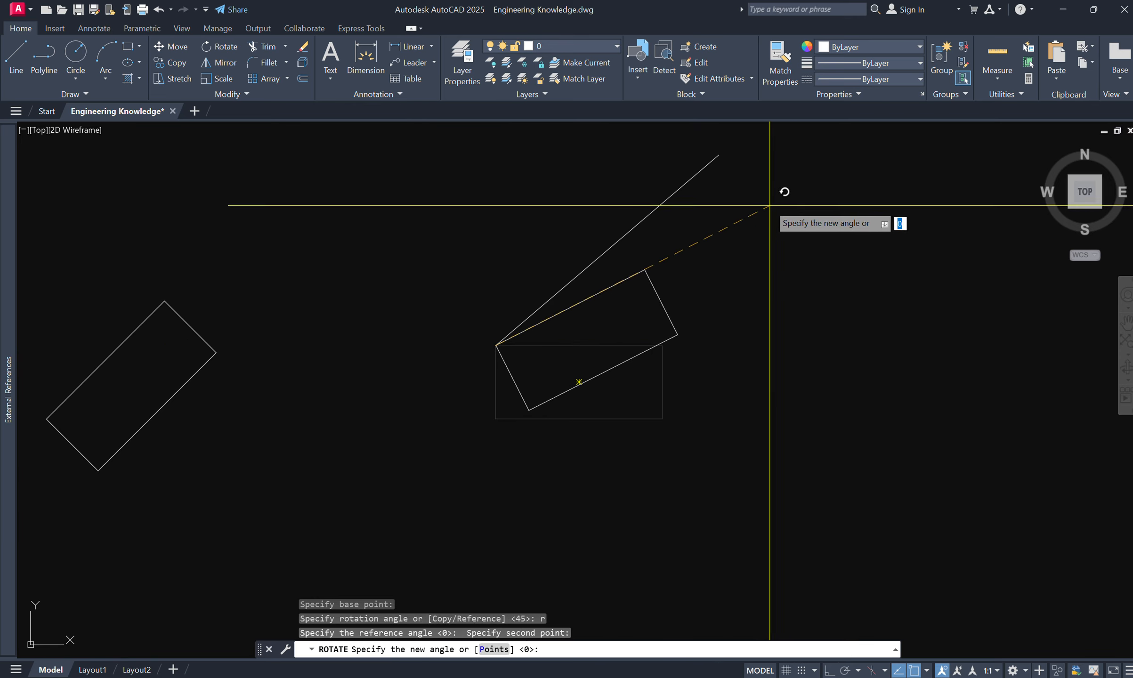
left_click(719, 155)
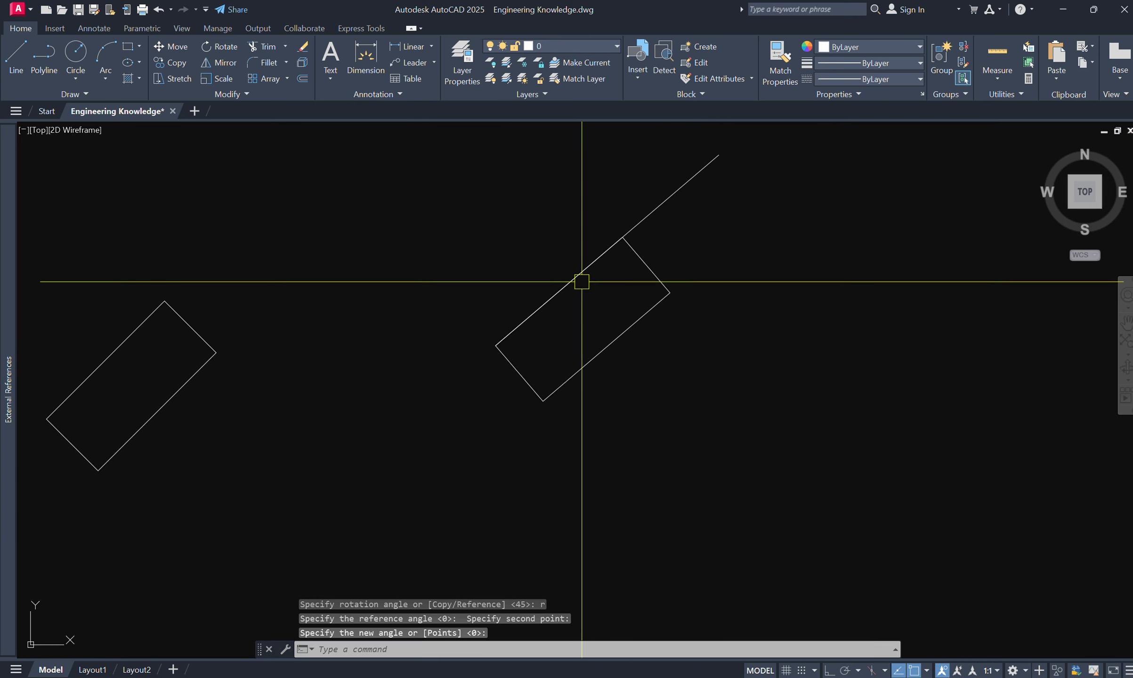
middle_click_drag(648, 281, 711, 328)
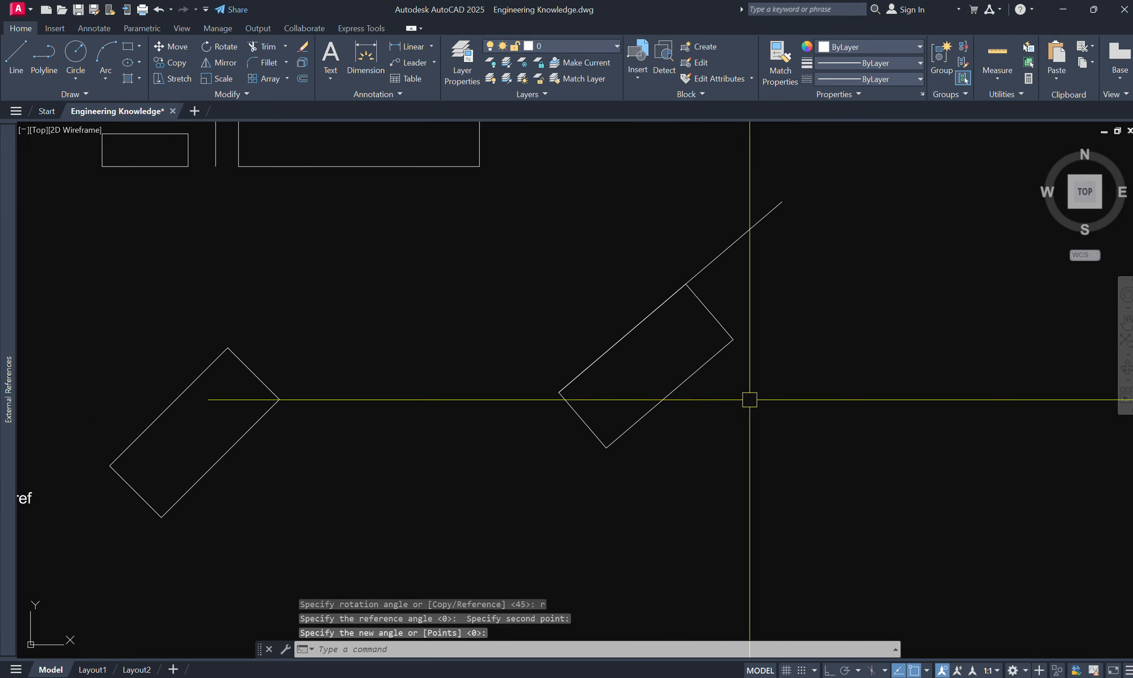